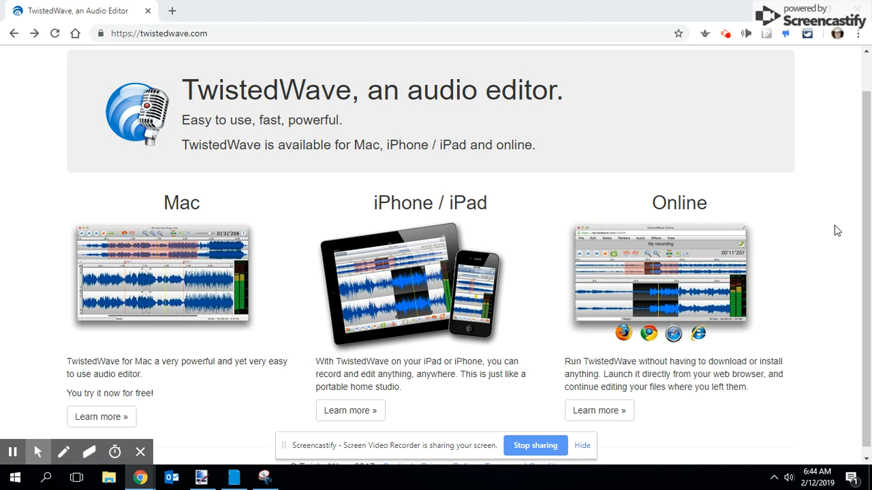
# - Go to the online version of TwistedWave, create a new blank document and maximize its editor window
pyautogui.click(659, 274)
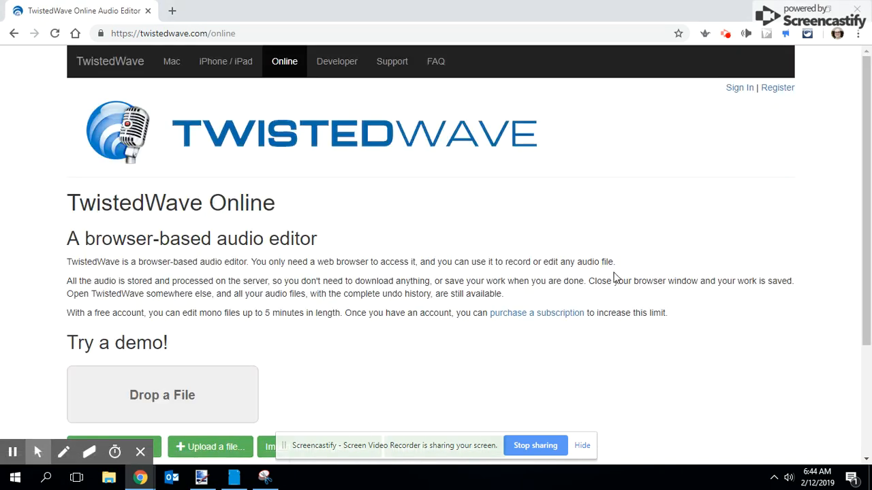
pyautogui.moveTo(863, 155); pyautogui.dragTo(864, 241)
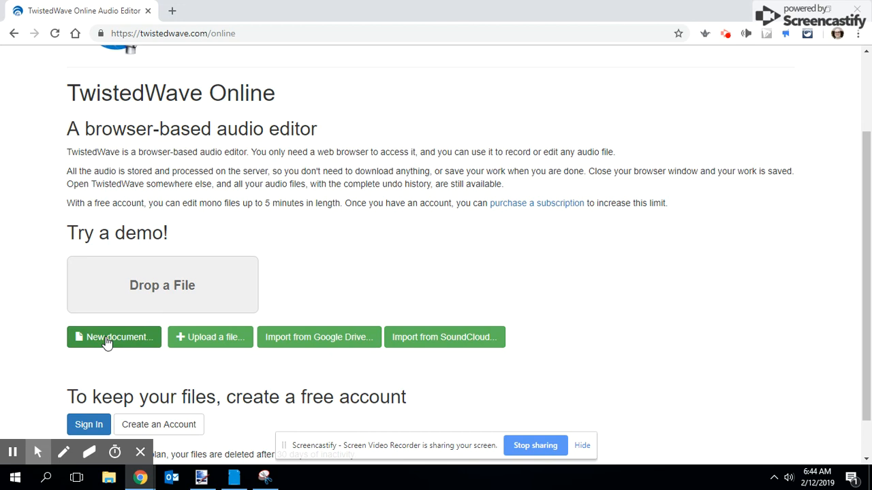
pyautogui.click(107, 341)
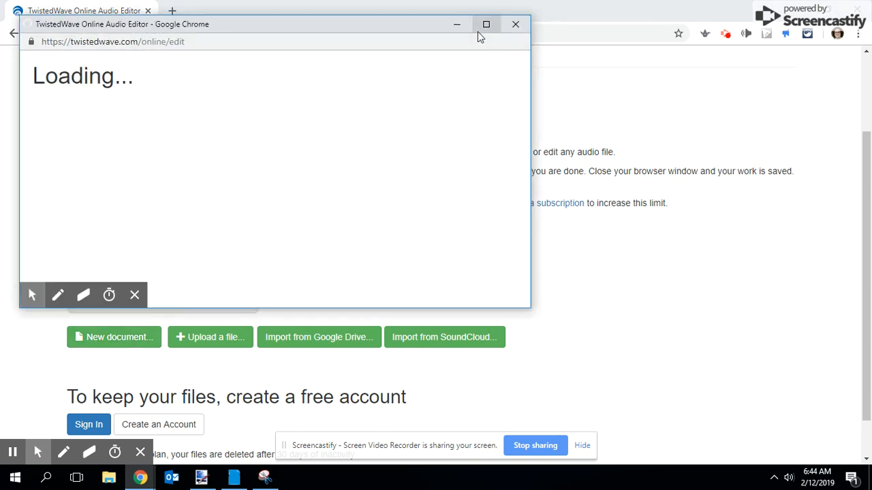
pyautogui.click(485, 24)
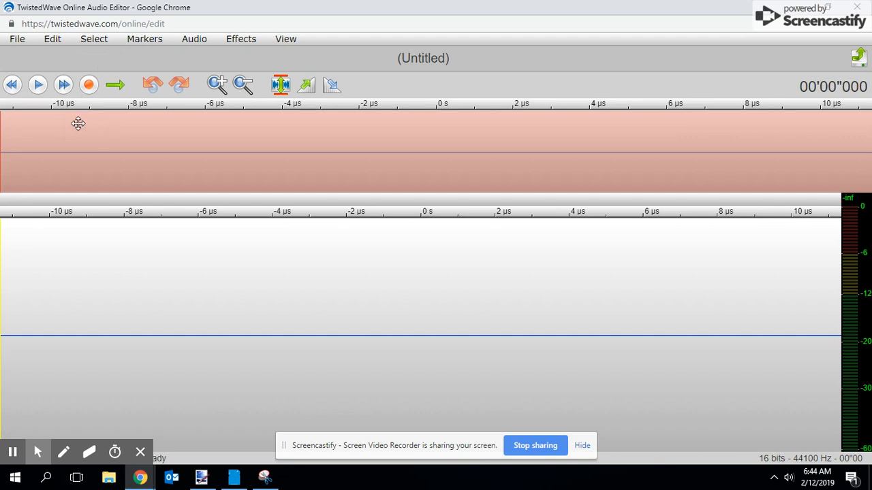
# - Record a voice clip in two takes, about 19 seconds long in total
pyautogui.click(90, 88)
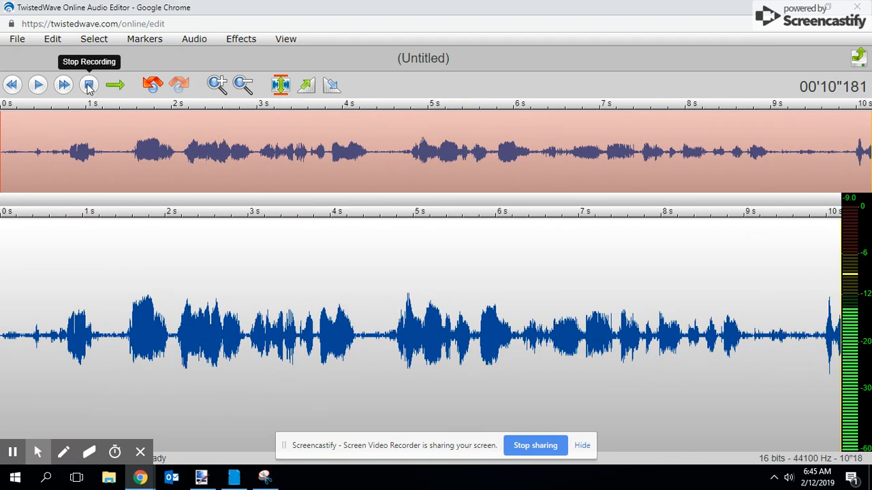
pyautogui.click(88, 84)
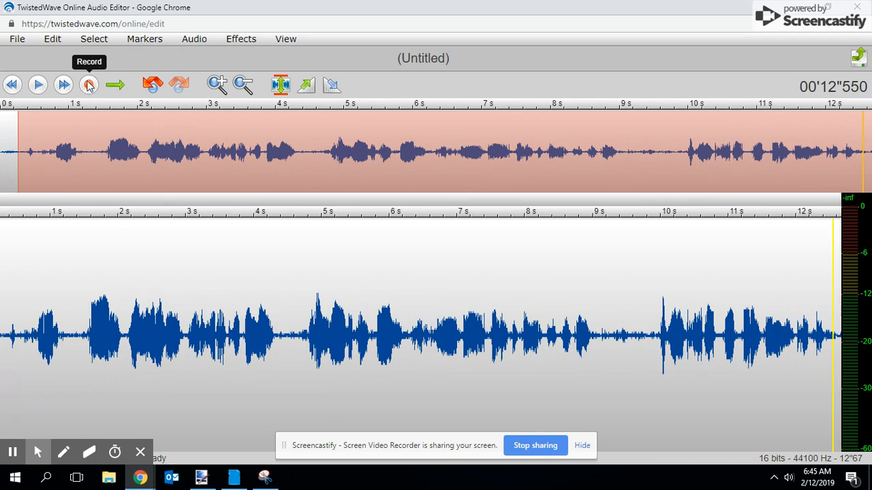
pyautogui.click(88, 84)
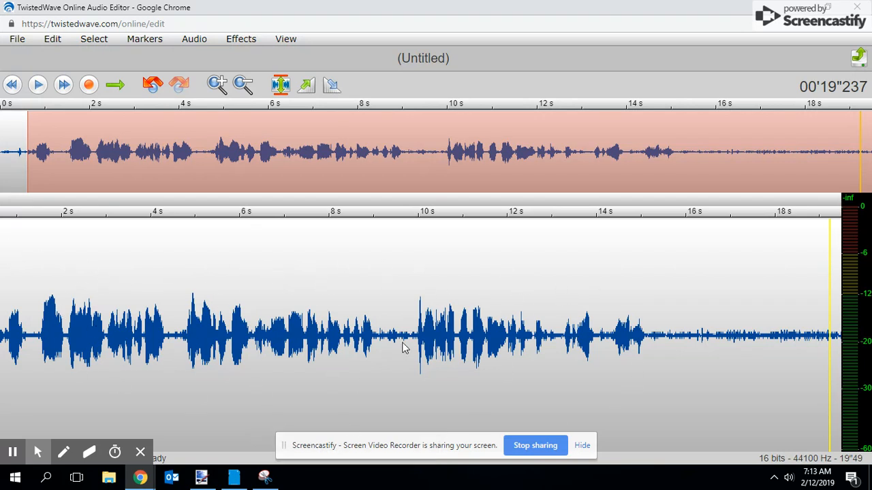
# - Play the recording from its start and pause playback at about 4.9 seconds
pyautogui.click(2, 233)
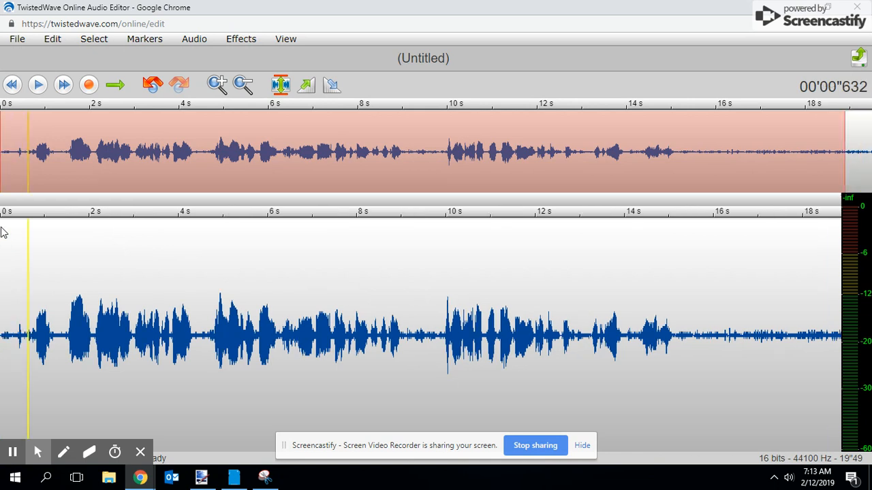
pyautogui.click(2, 233)
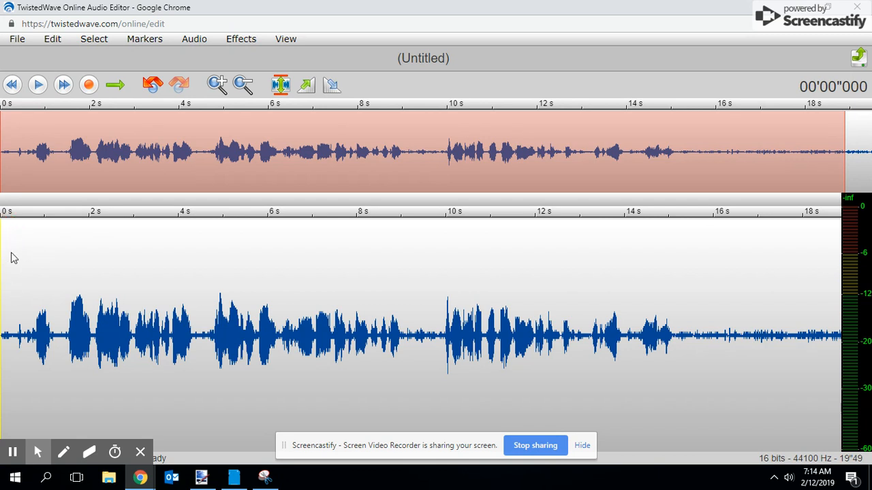
pyautogui.click(39, 85)
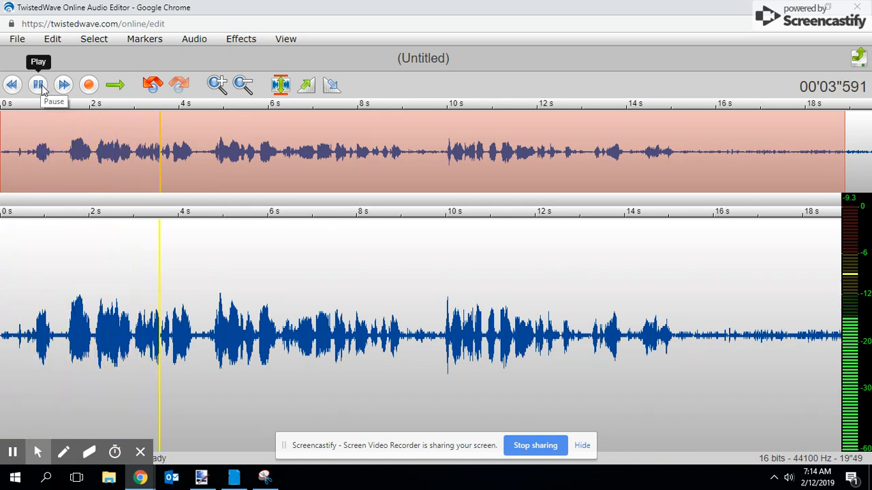
pyautogui.click(38, 85)
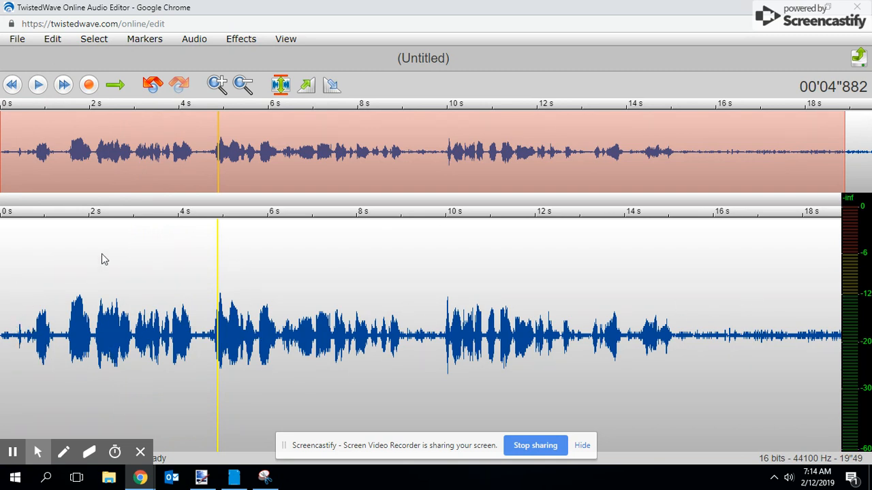
# - Select the speech section from about 2.1 to 4.1 seconds and play back only that selection
pyautogui.moveTo(95, 306); pyautogui.dragTo(187, 320)
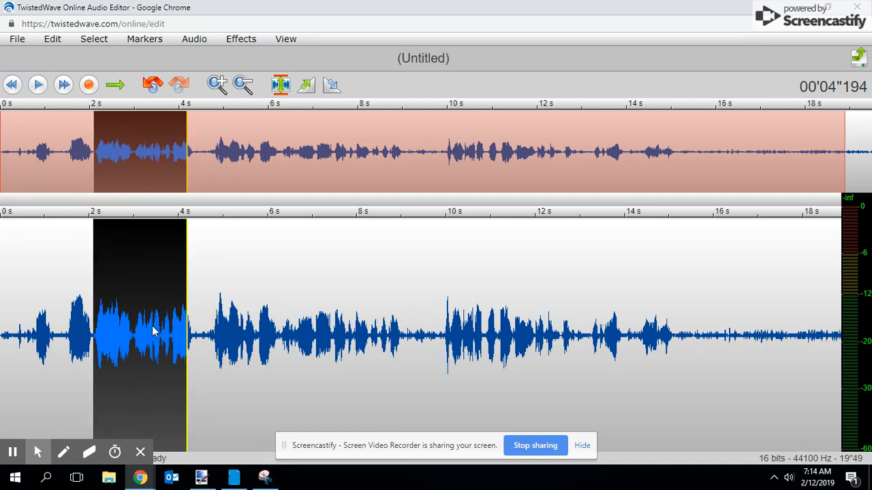
pyautogui.click(110, 284)
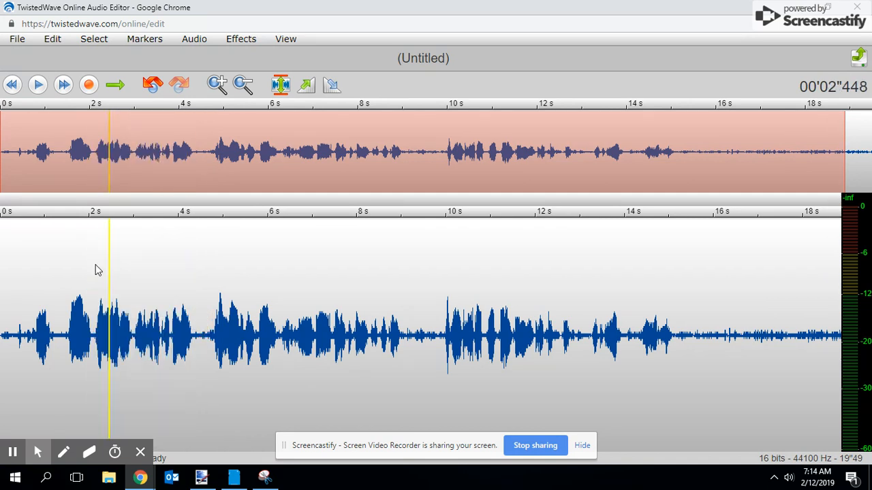
pyautogui.click(96, 267)
pyautogui.moveTo(96, 267); pyautogui.dragTo(182, 290)
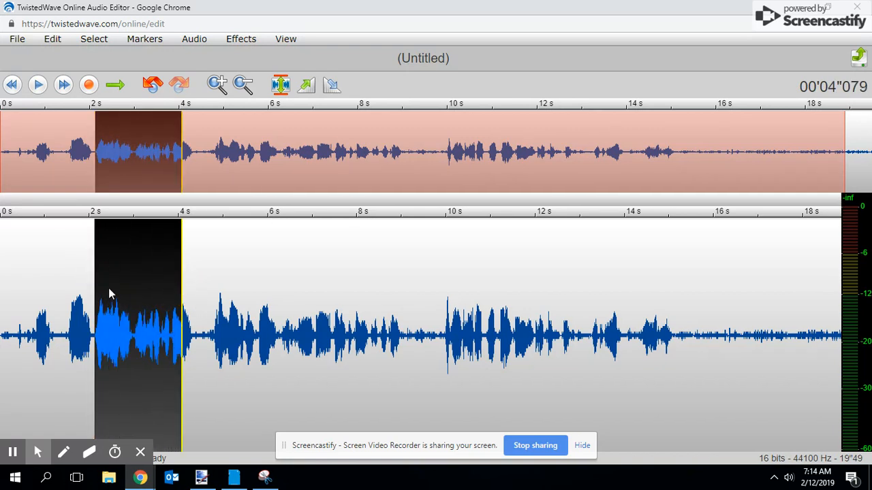
pyautogui.click(39, 85)
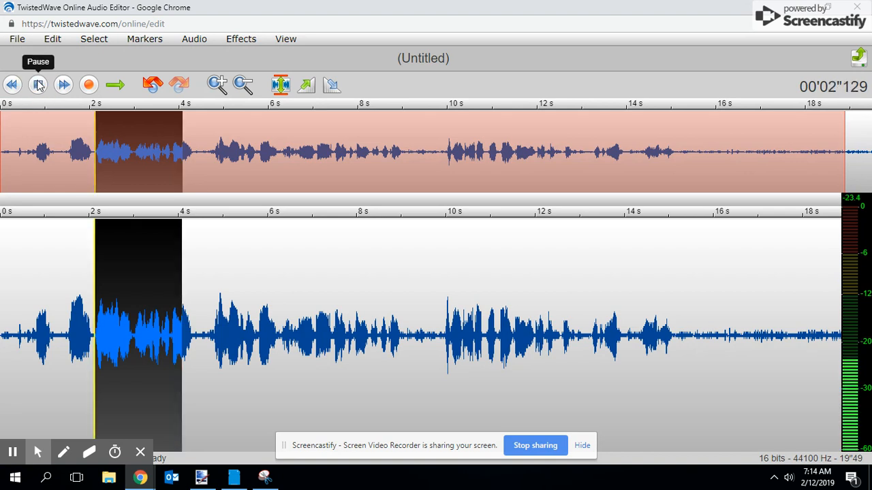
pyautogui.click(39, 85)
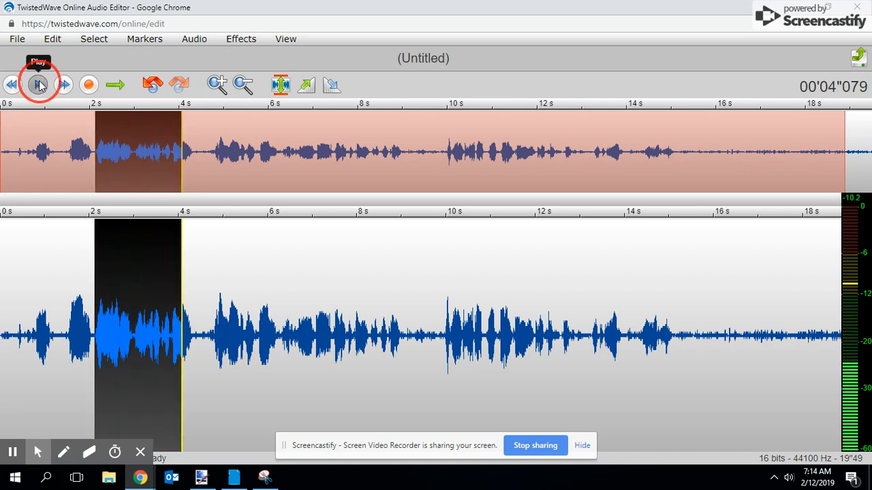
pyautogui.click(39, 84)
pyautogui.click(39, 84)
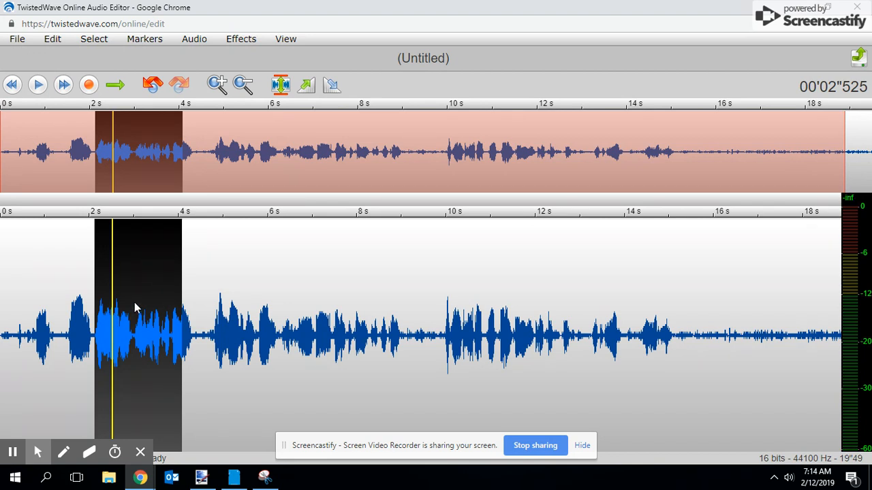
# - Delete the selected speech section and undo the deletion
pyautogui.press('Delete')
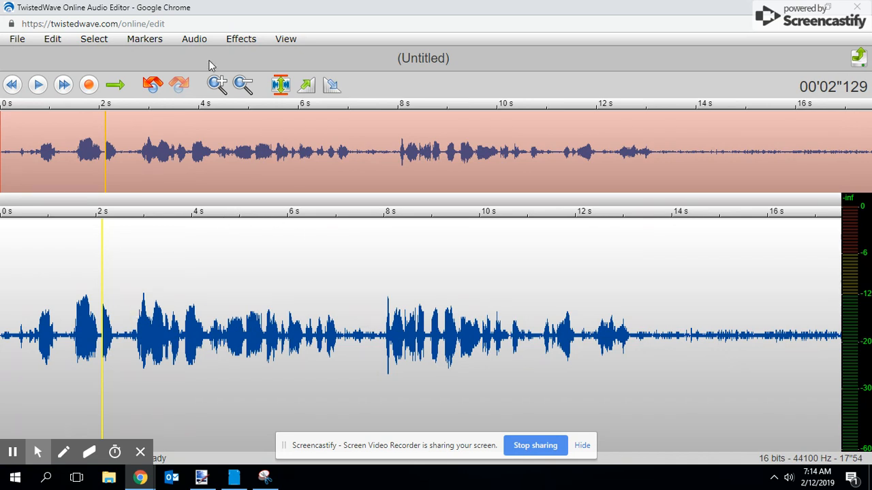
pyautogui.click(151, 85)
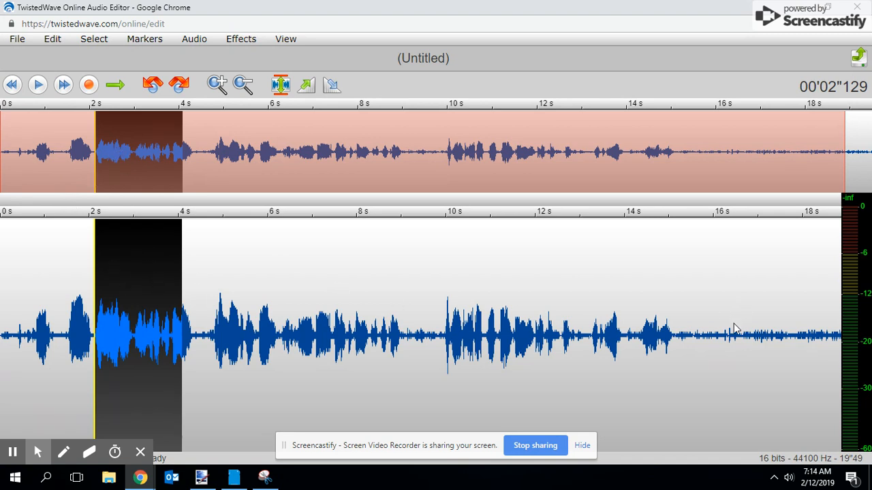
# - Cut the audio from about 2.2 to 4.1 seconds and paste it at about the 14-second mark
pyautogui.click(107, 270)
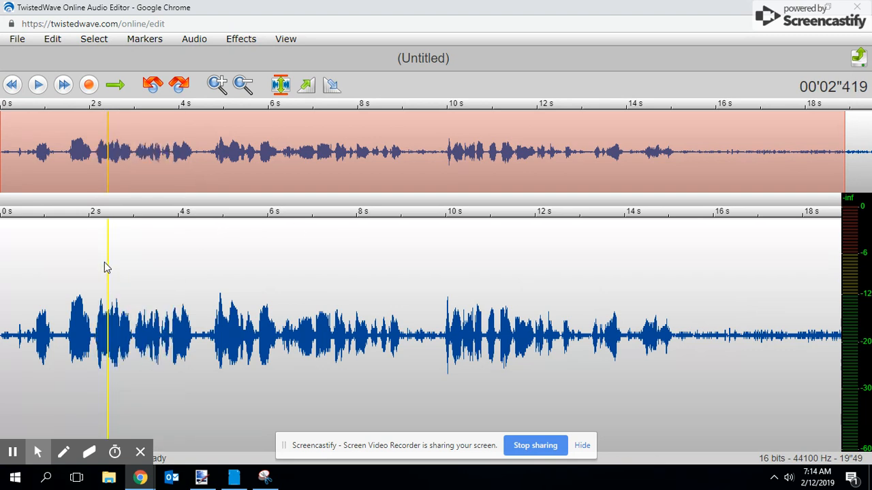
pyautogui.moveTo(104, 268); pyautogui.dragTo(181, 271)
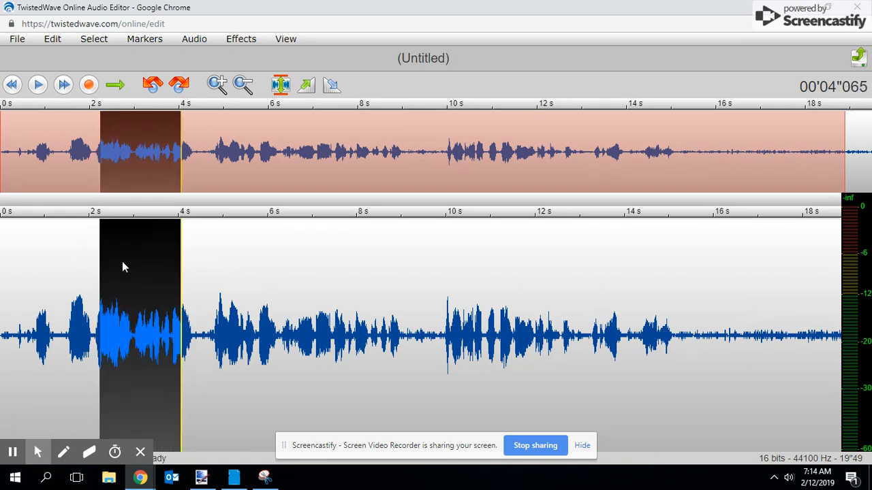
pyautogui.click(51, 41)
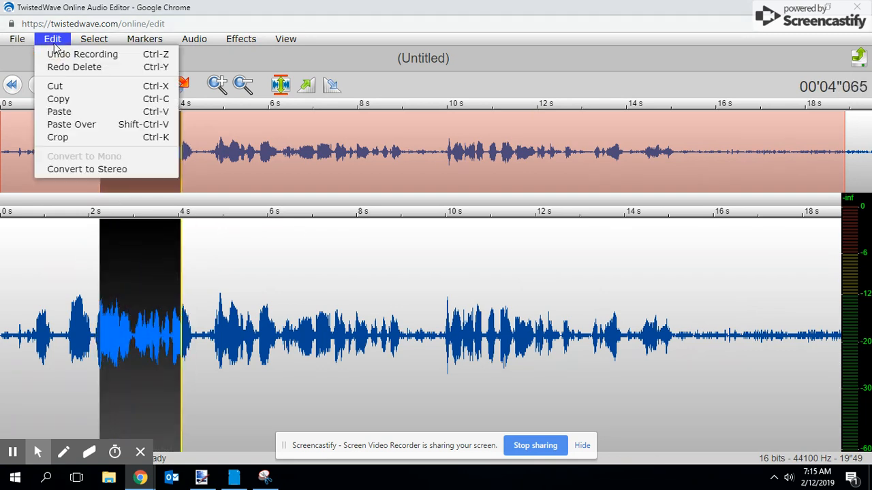
pyautogui.click(87, 88)
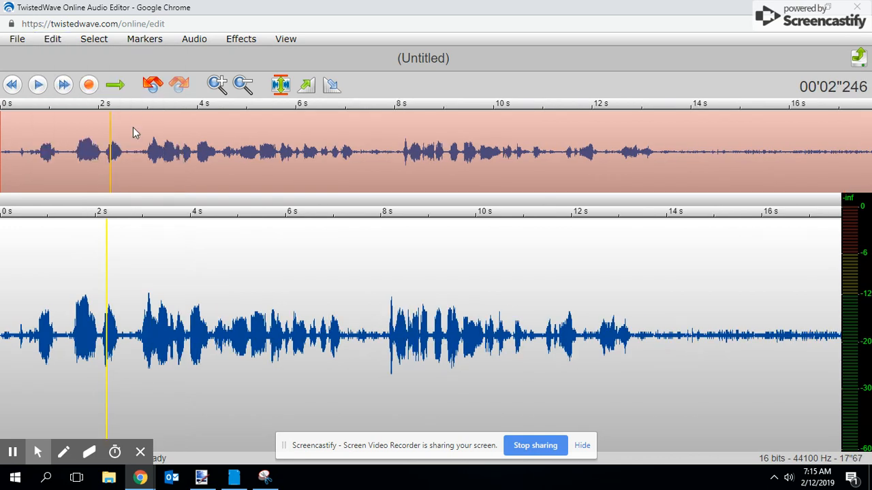
pyautogui.click(662, 301)
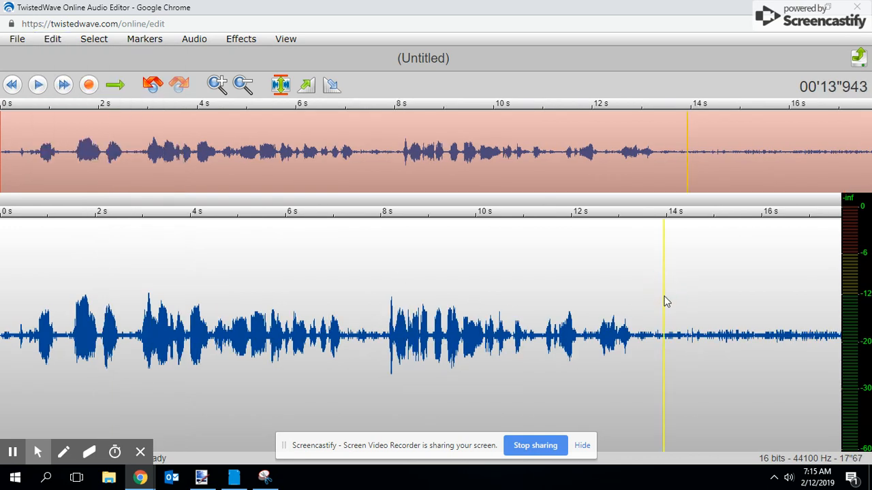
pyautogui.click(667, 298)
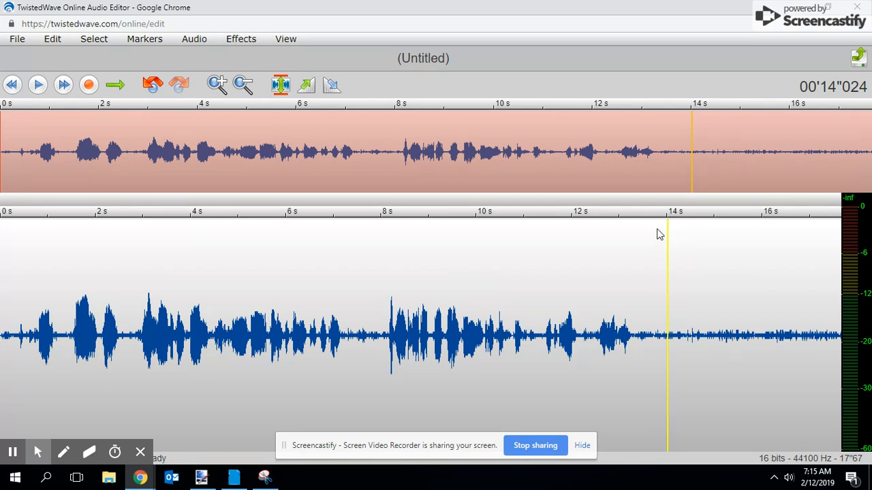
pyautogui.click(52, 39)
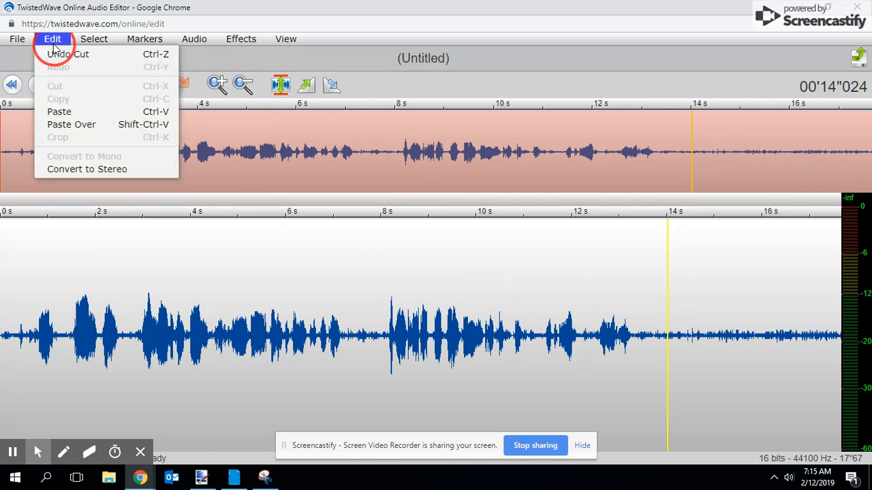
pyautogui.click(86, 112)
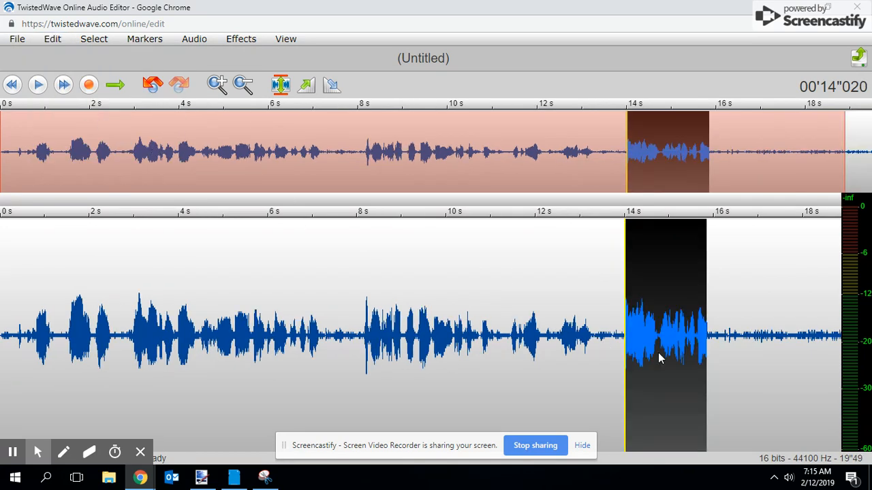
# - Play the pasted section starting from about 13 seconds, and undo both the paste and the cut
pyautogui.click(582, 350)
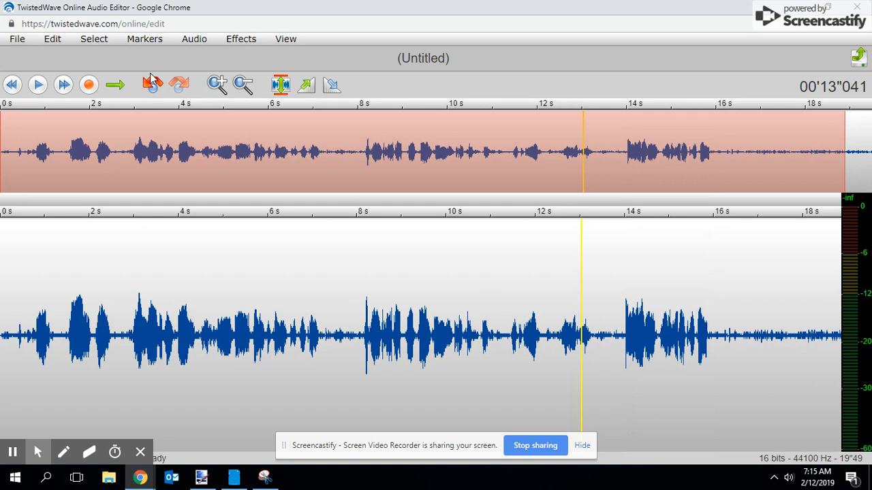
pyautogui.click(39, 89)
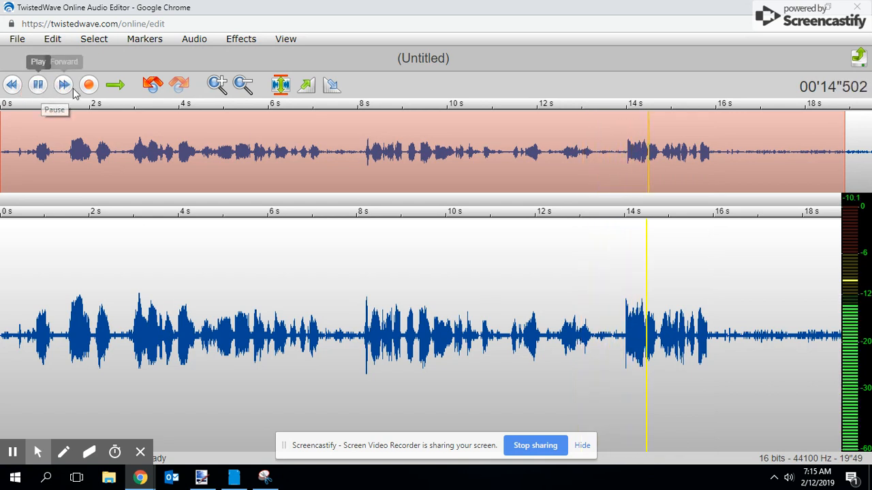
pyautogui.click(39, 84)
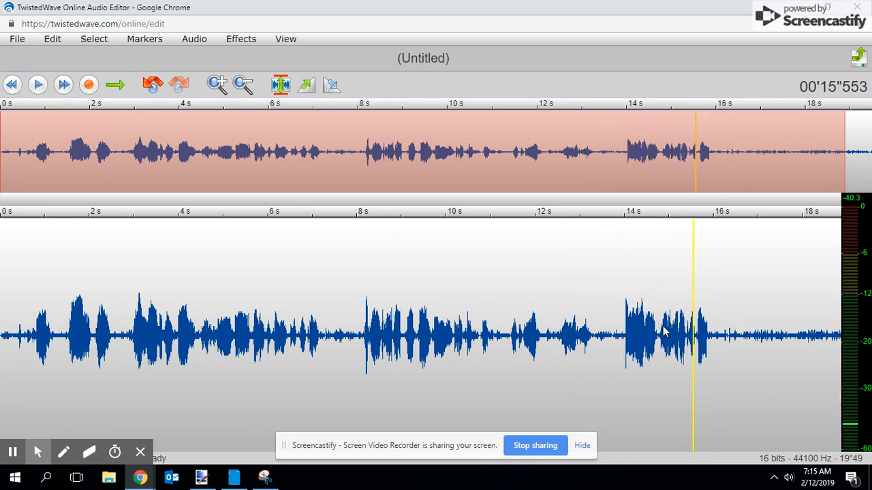
pyautogui.click(153, 85)
pyautogui.click(153, 85)
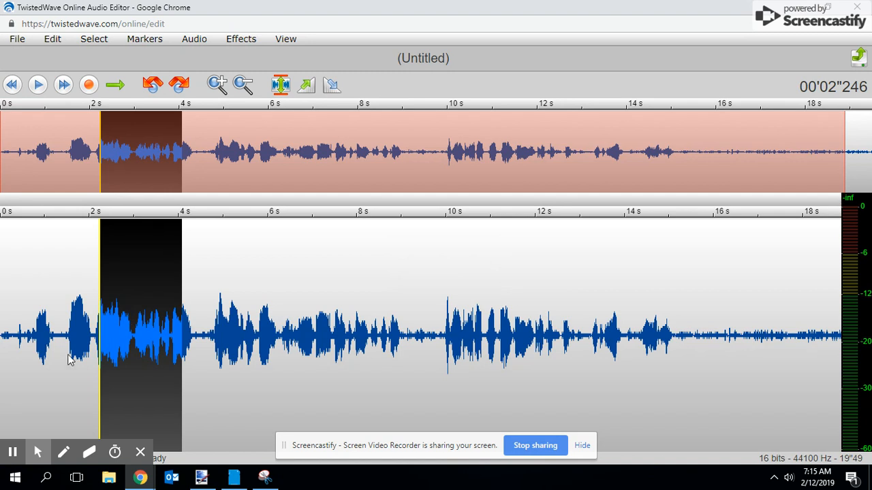
# - Select the opening of the recording from 0 to about 2.1 seconds and play back that selection
pyautogui.click(2, 321)
pyautogui.moveTo(2, 319); pyautogui.dragTo(93, 322)
pyautogui.moveTo(36, 418)
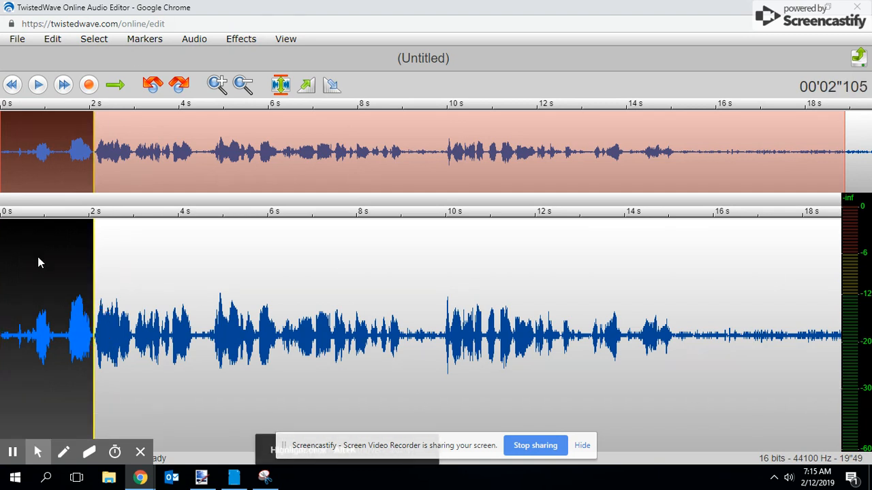
pyautogui.click(39, 85)
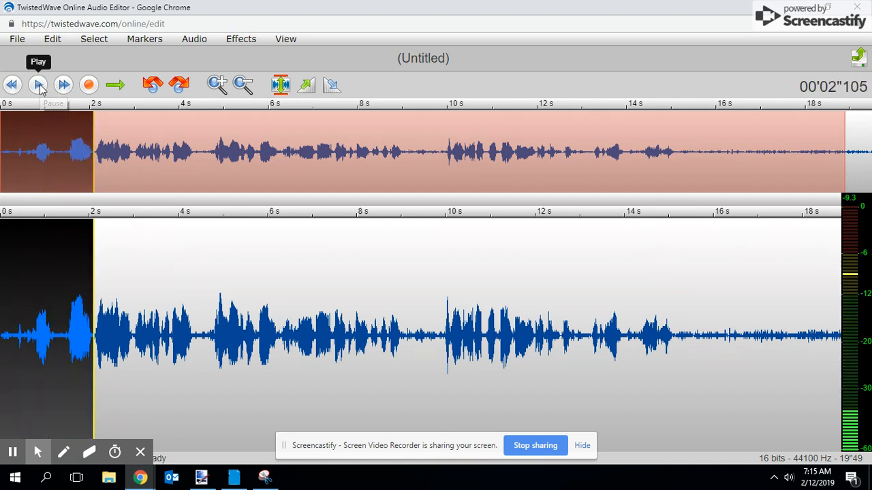
# - Select the opening of the recording from 0 to about 4 seconds and apply a Fade In effect
pyautogui.click(13, 239)
pyautogui.moveTo(2, 275); pyautogui.dragTo(181, 291)
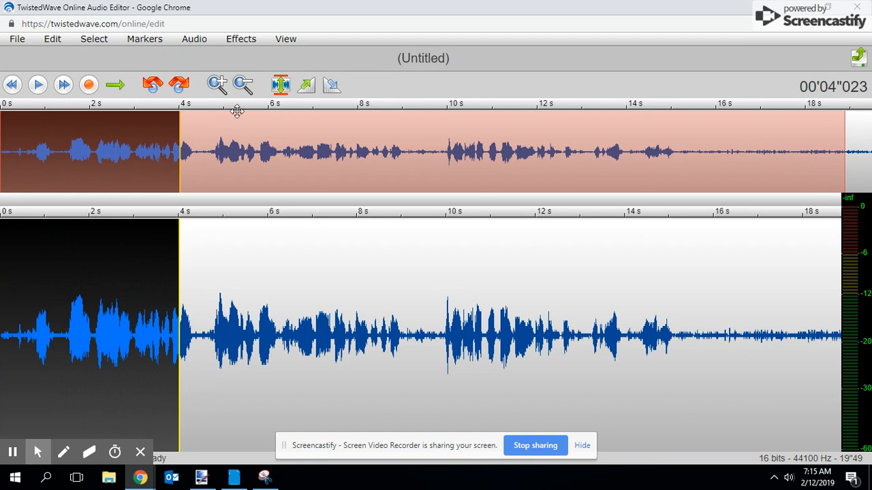
pyautogui.click(249, 42)
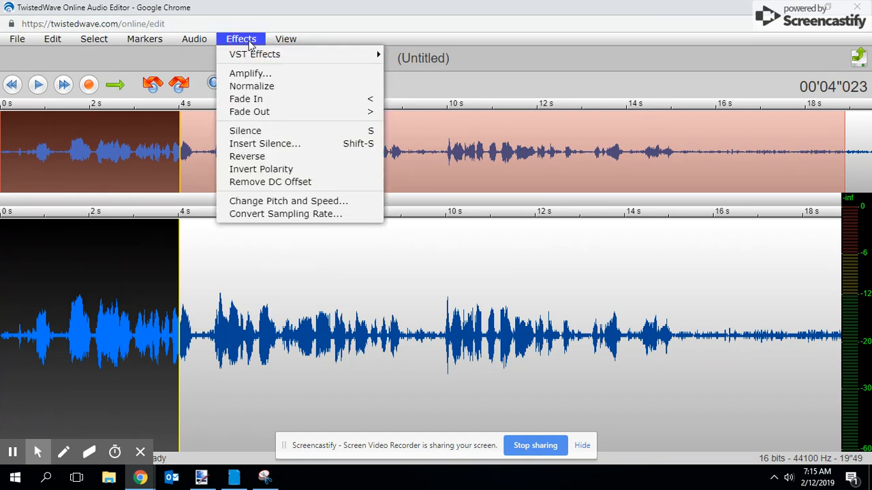
pyautogui.click(257, 100)
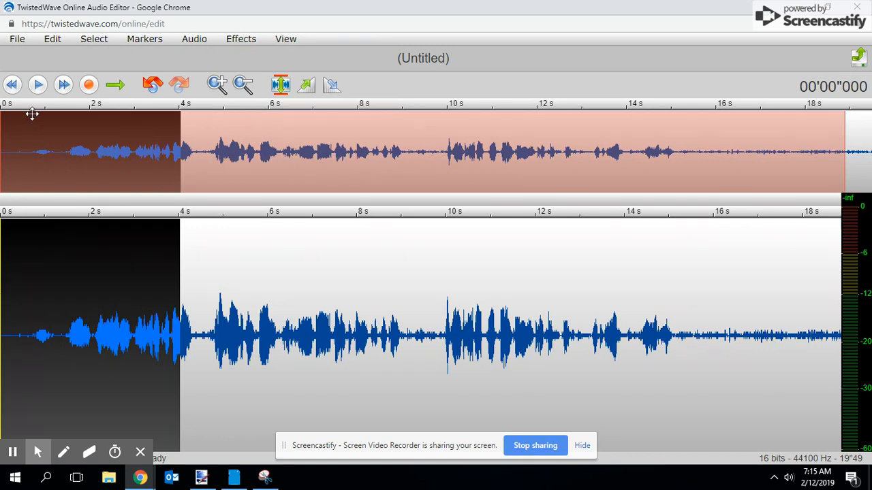
# - Play back the faded-in opening and undo the Fade In
pyautogui.click(37, 86)
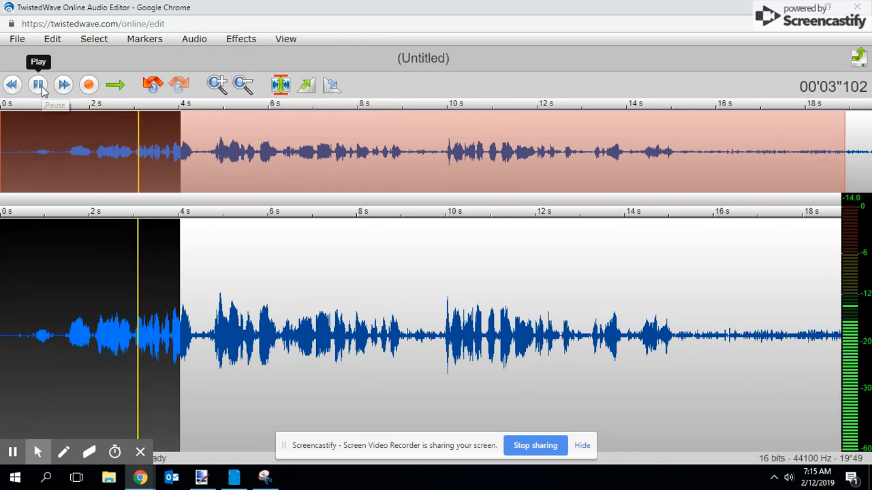
pyautogui.click(39, 85)
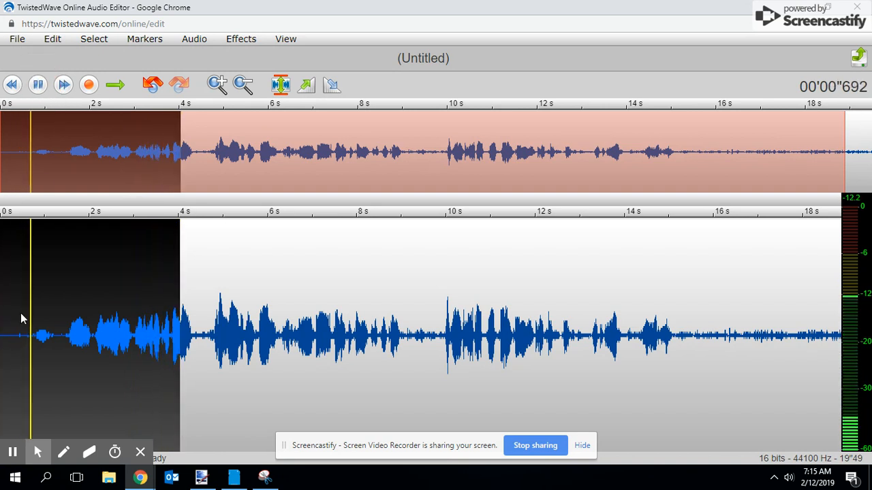
pyautogui.click(38, 85)
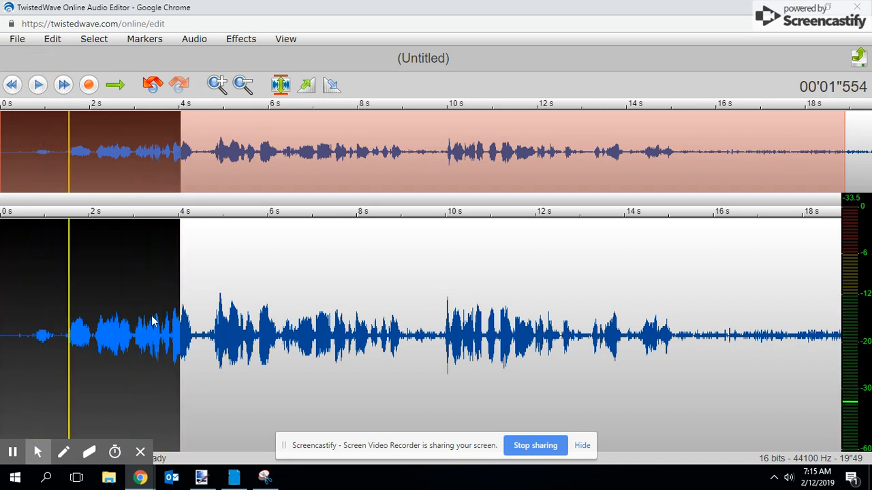
pyautogui.click(154, 84)
# - Apply a Fade Out effect from about 16.6 seconds to the end of the recording, and play back that section
pyautogui.click(780, 335)
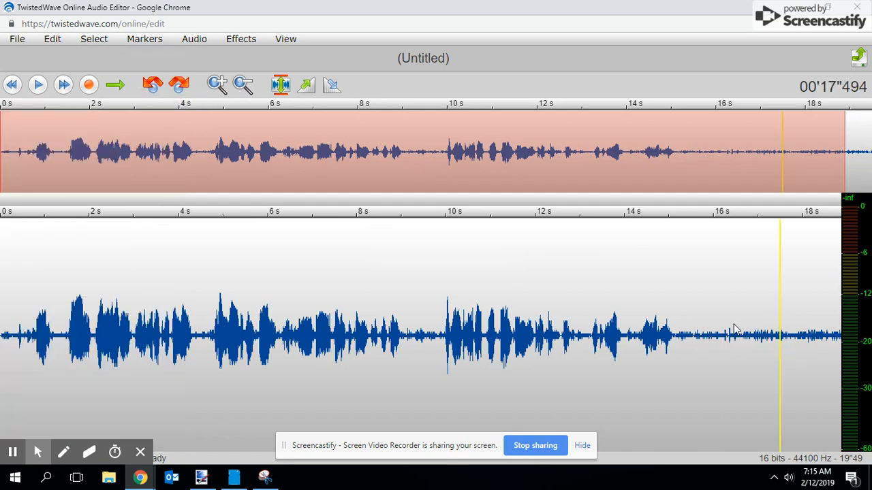
pyautogui.moveTo(734, 330); pyautogui.dragTo(850, 323)
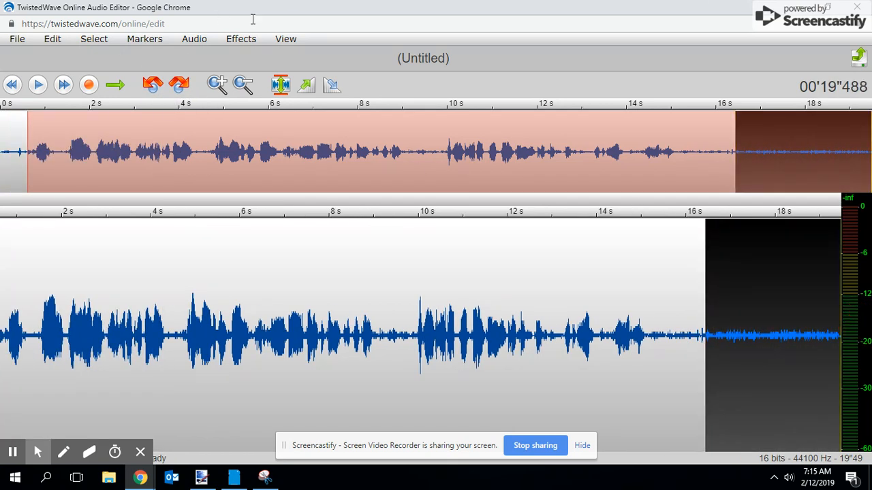
pyautogui.moveTo(713, 335); pyautogui.dragTo(855, 320)
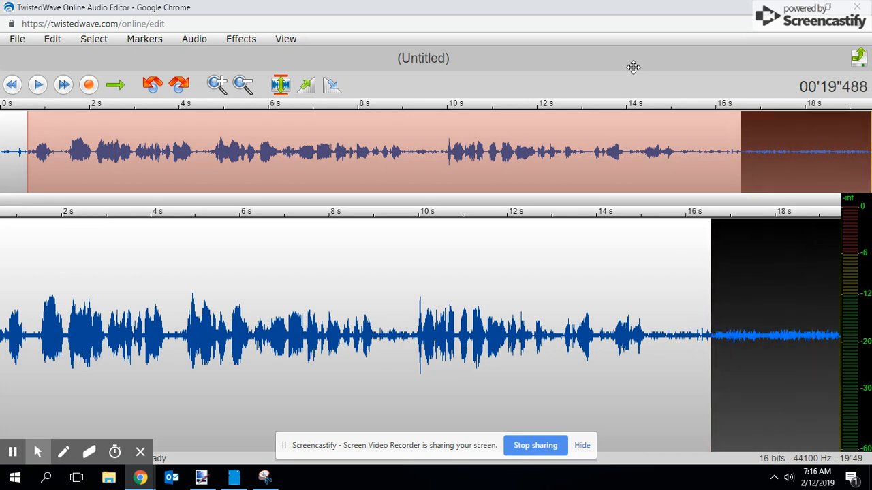
pyautogui.click(248, 40)
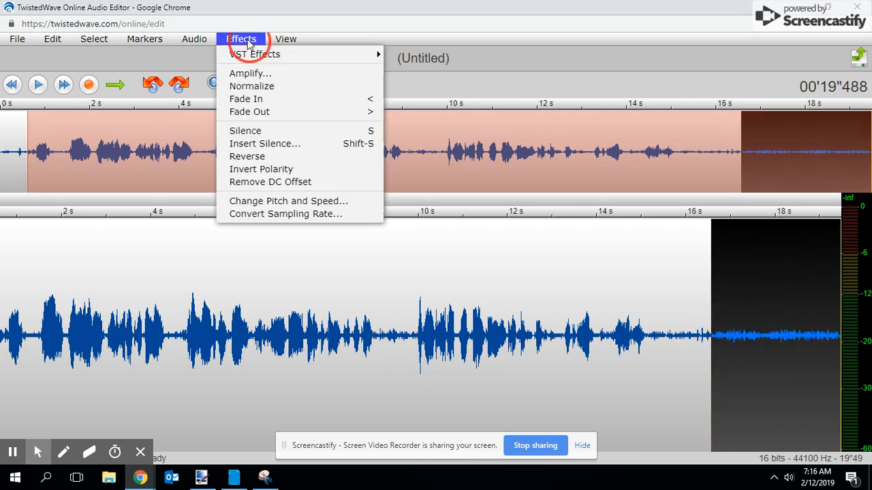
pyautogui.click(284, 112)
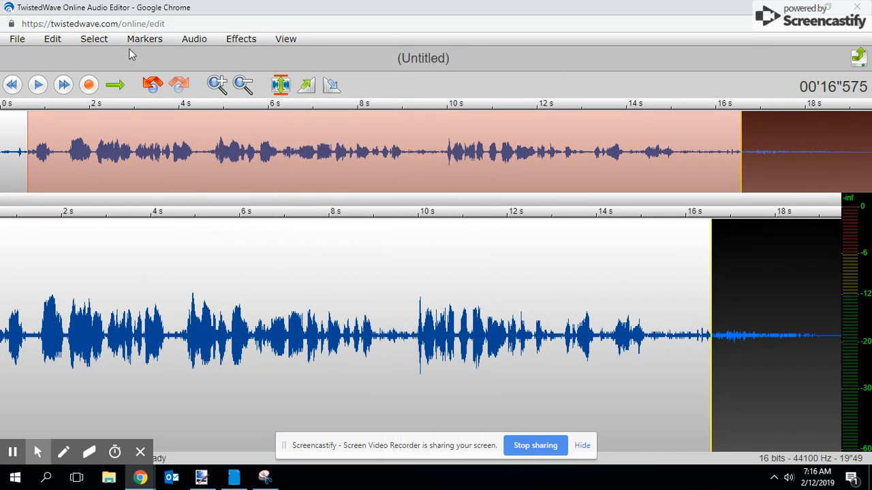
pyautogui.click(38, 86)
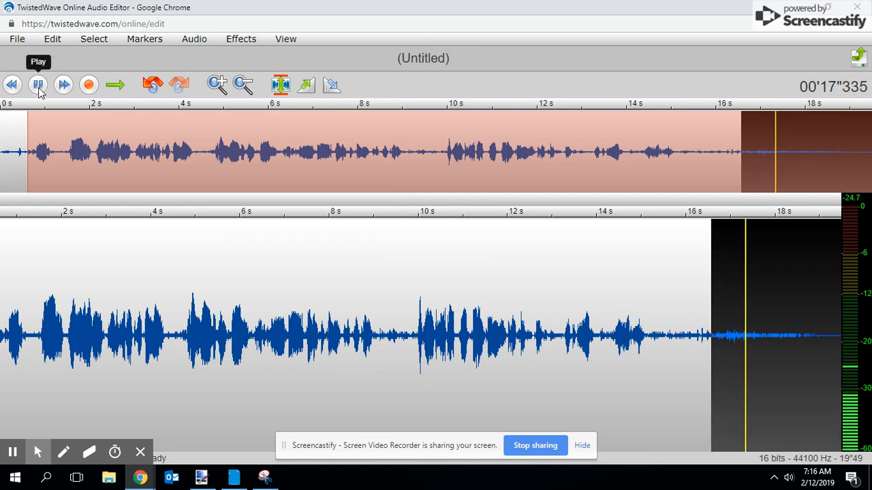
pyautogui.click(37, 85)
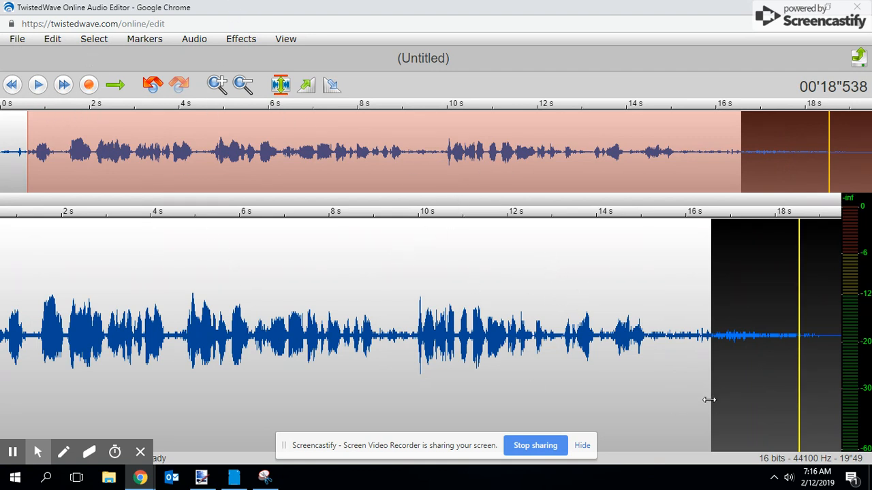
# - Select the audio from about 8.1 to 10.3 seconds and play back that selection
pyautogui.click(402, 362)
pyautogui.moveTo(341, 344); pyautogui.dragTo(437, 351)
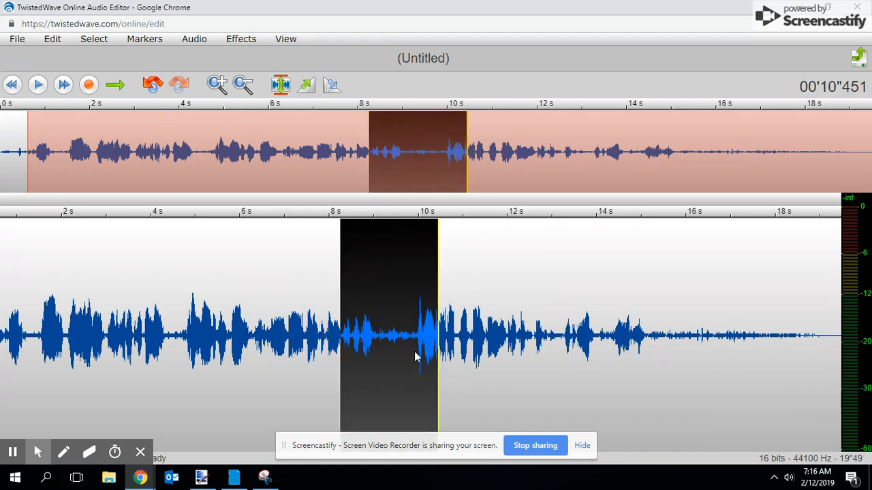
pyautogui.click(375, 325)
pyautogui.moveTo(336, 333); pyautogui.dragTo(433, 334)
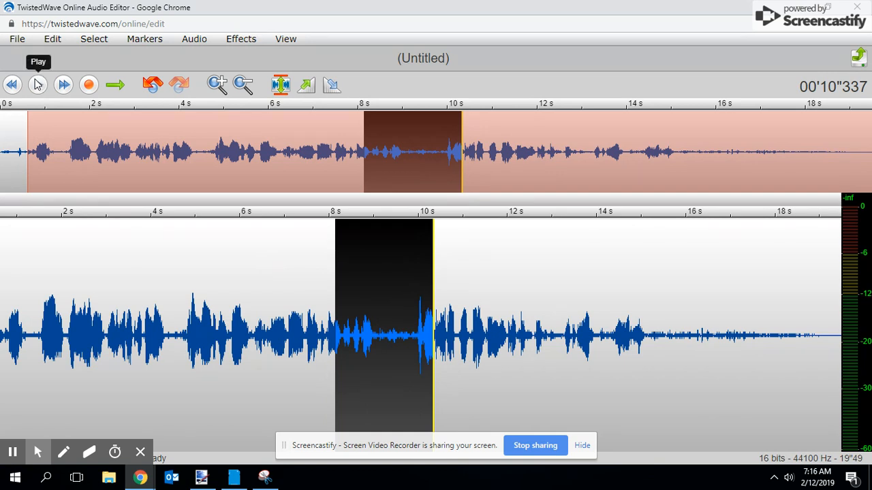
pyautogui.click(37, 84)
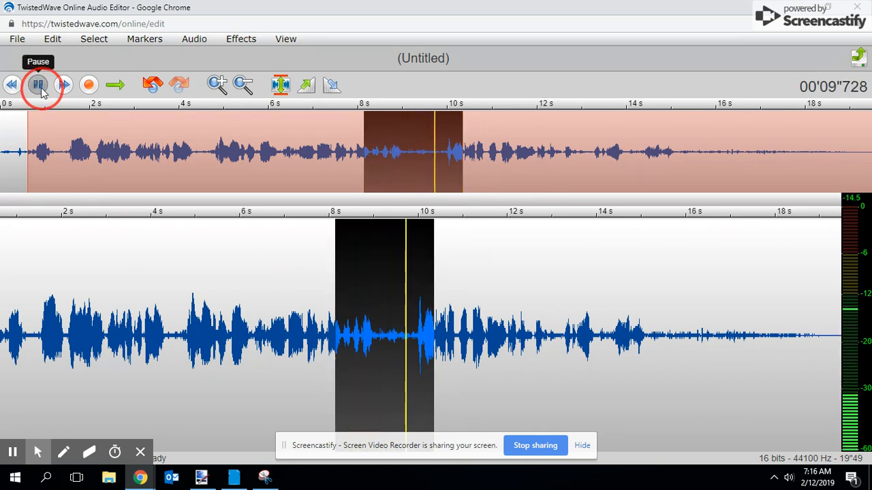
pyautogui.click(41, 88)
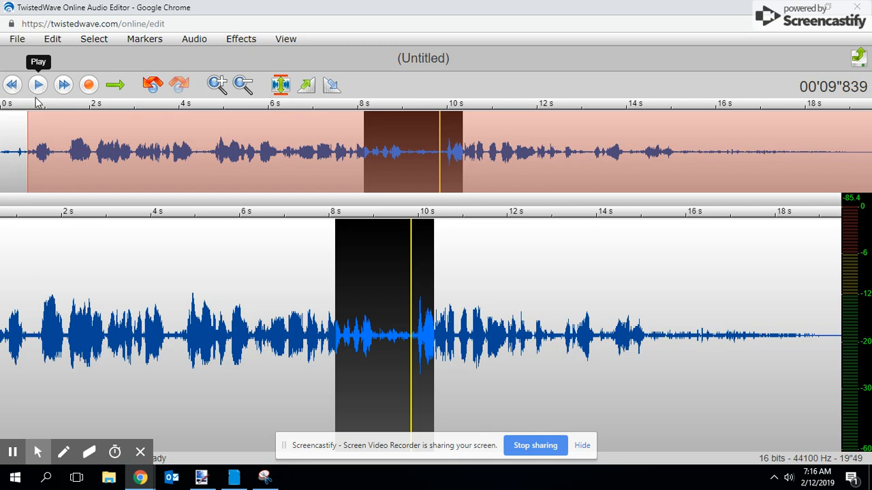
# - Amplify the selected audio with a gain of 4 dB
pyautogui.click(231, 39)
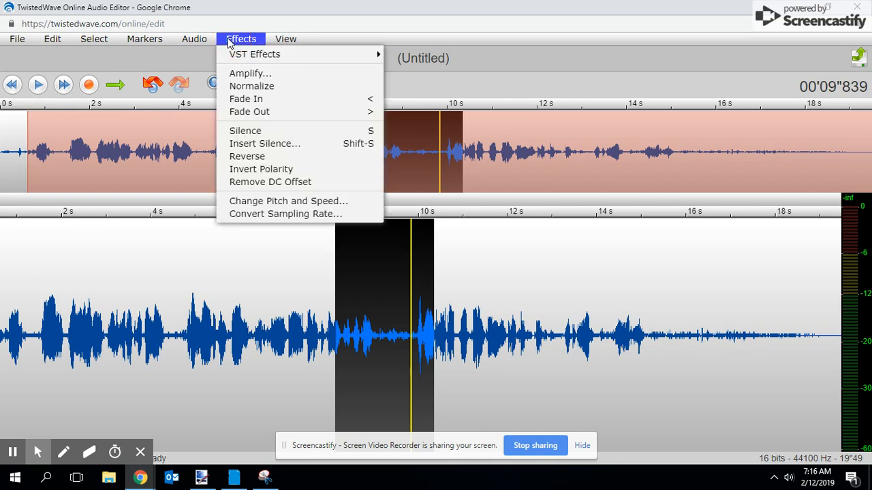
pyautogui.click(250, 74)
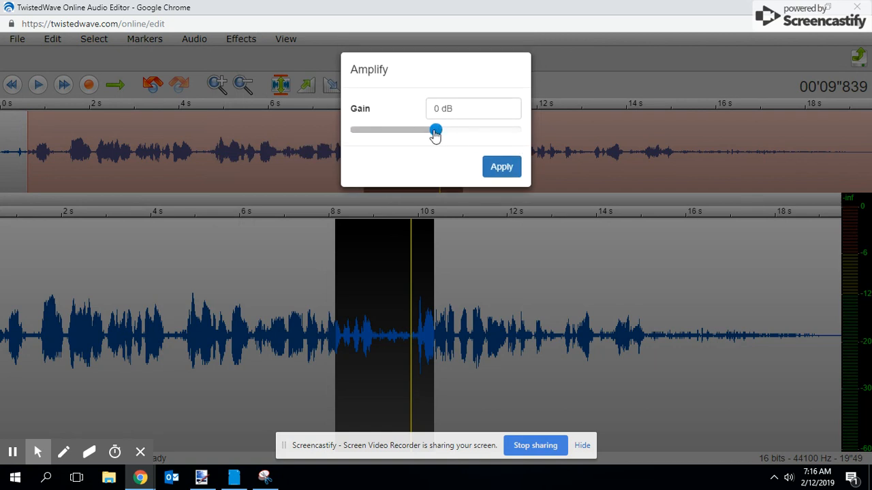
pyautogui.moveTo(437, 135); pyautogui.dragTo(528, 132)
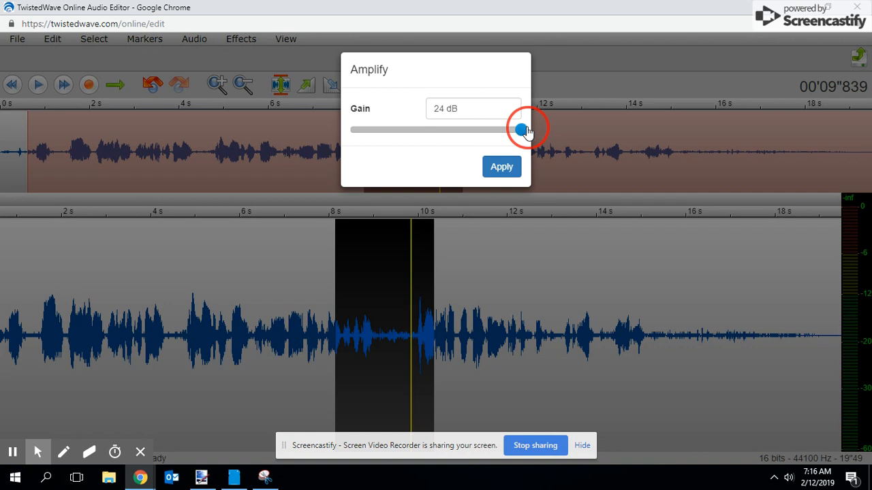
pyautogui.moveTo(525, 129); pyautogui.dragTo(449, 130)
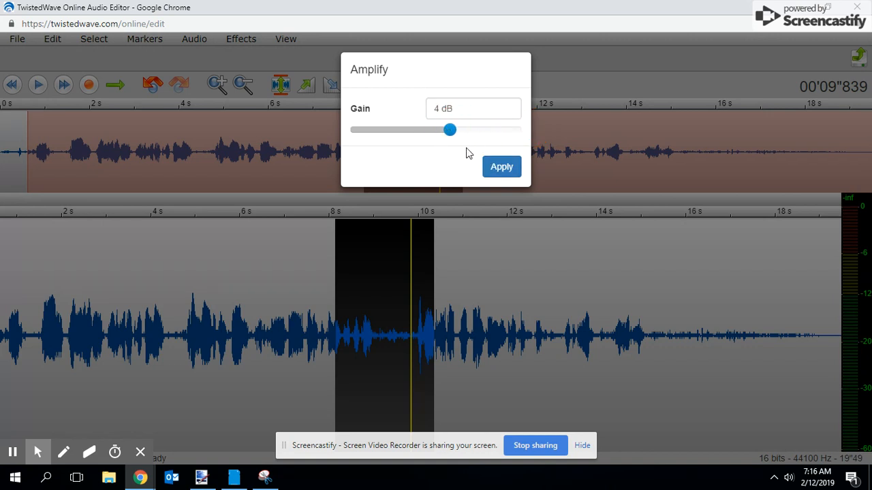
pyautogui.click(489, 167)
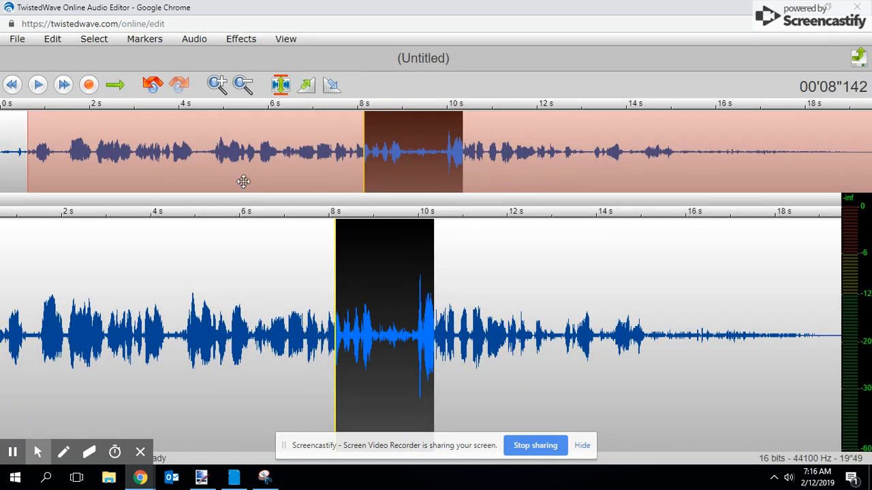
# - Play the recording from just before the amplified section to hear the volume change
pyautogui.click(313, 342)
pyautogui.click(38, 88)
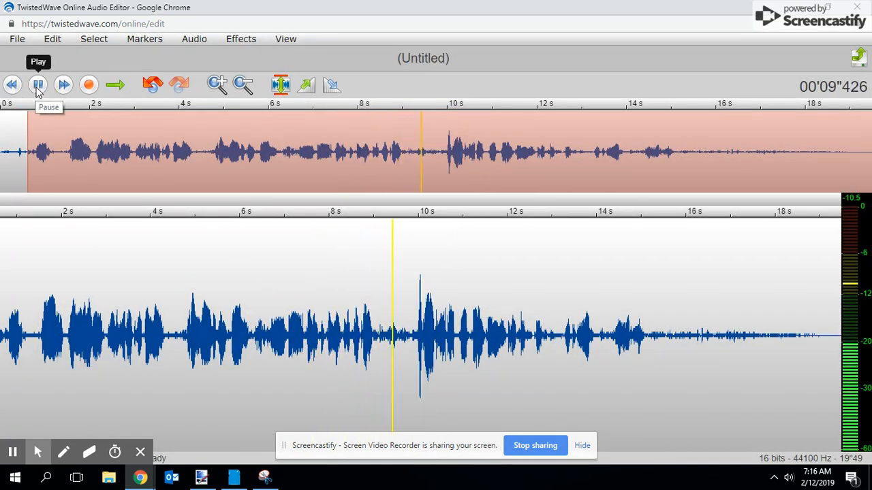
pyautogui.click(38, 84)
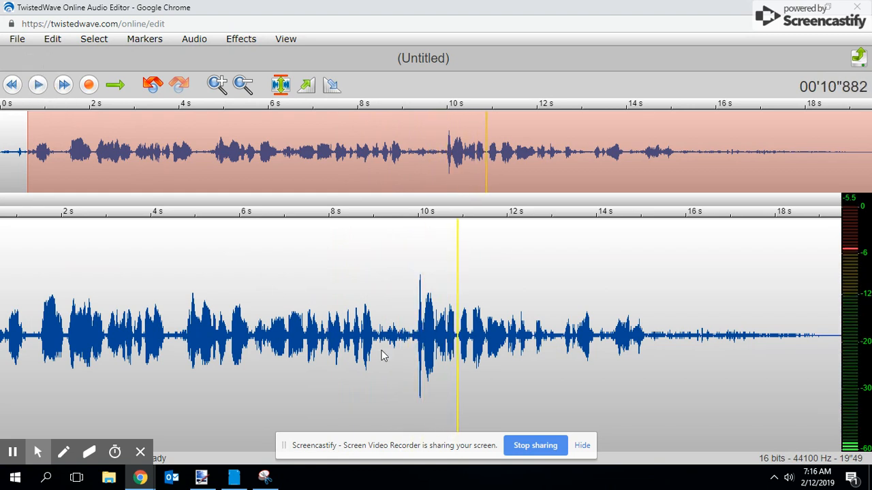
# - Select the audio from about 8.7 to 12 seconds and amplify it with a gain of 8 dB
pyautogui.click(384, 323)
pyautogui.moveTo(423, 325); pyautogui.dragTo(508, 329)
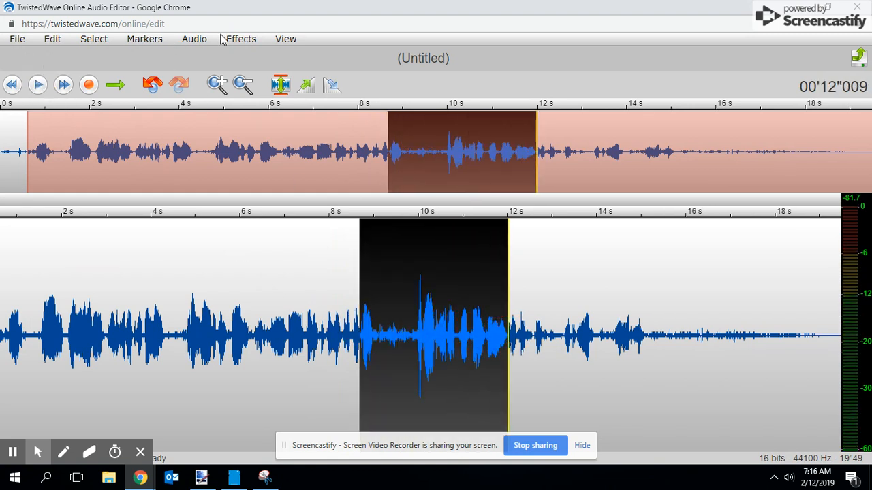
pyautogui.click(251, 44)
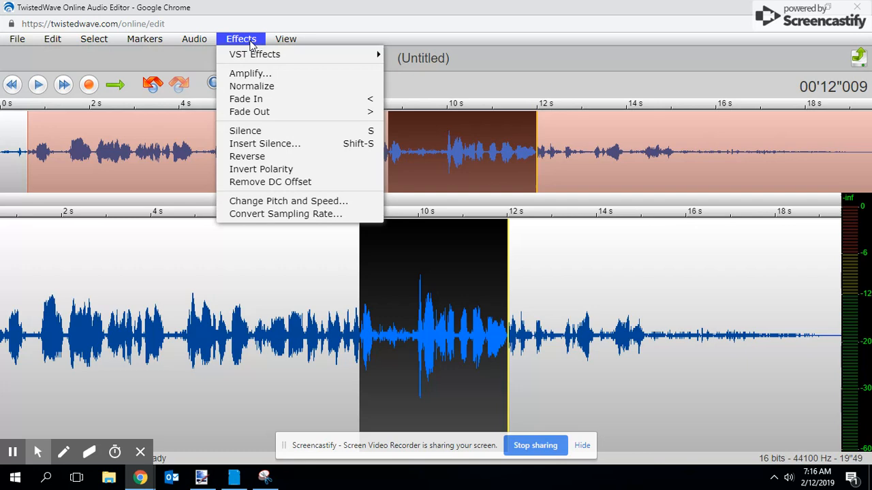
pyautogui.click(254, 75)
pyautogui.moveTo(438, 131); pyautogui.dragTo(466, 137)
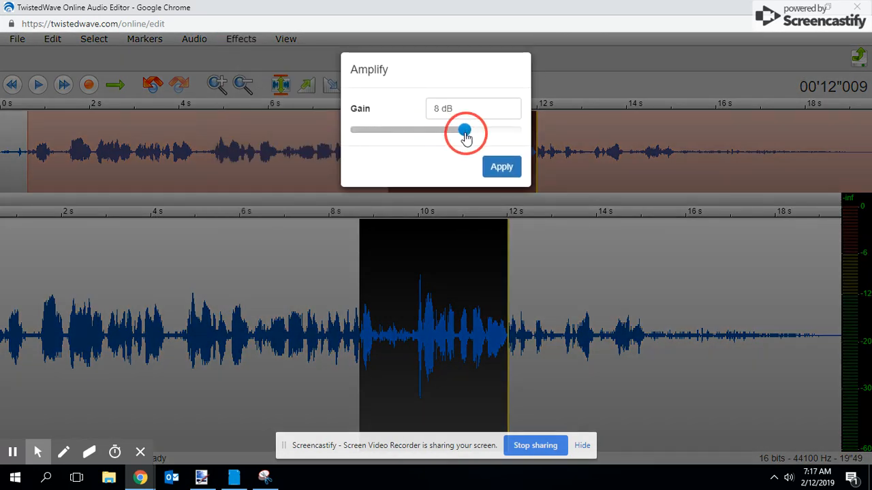
pyautogui.click(501, 167)
# - Play the recording from about 6.9 seconds into the newly amplified section, and pause it
pyautogui.click(278, 316)
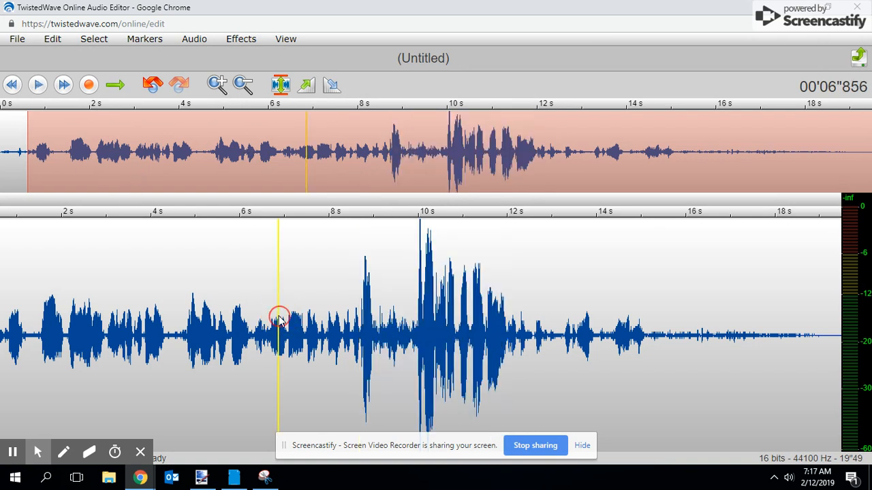
pyautogui.click(38, 85)
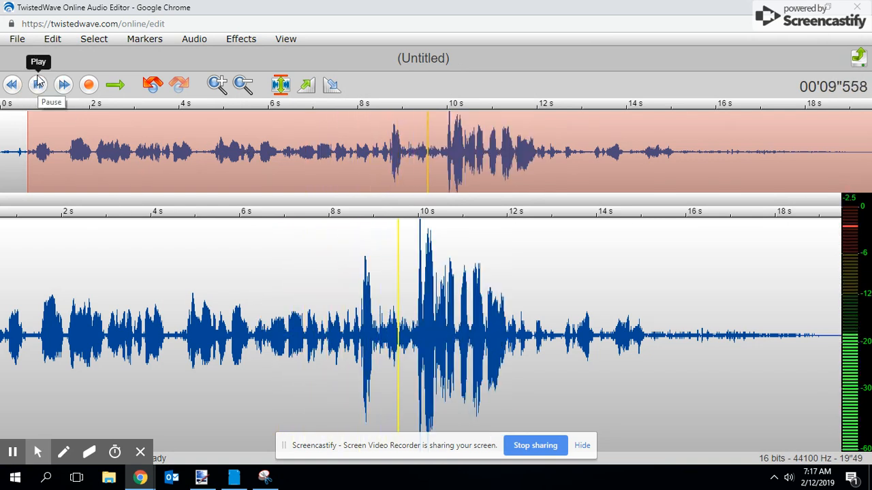
pyautogui.click(38, 85)
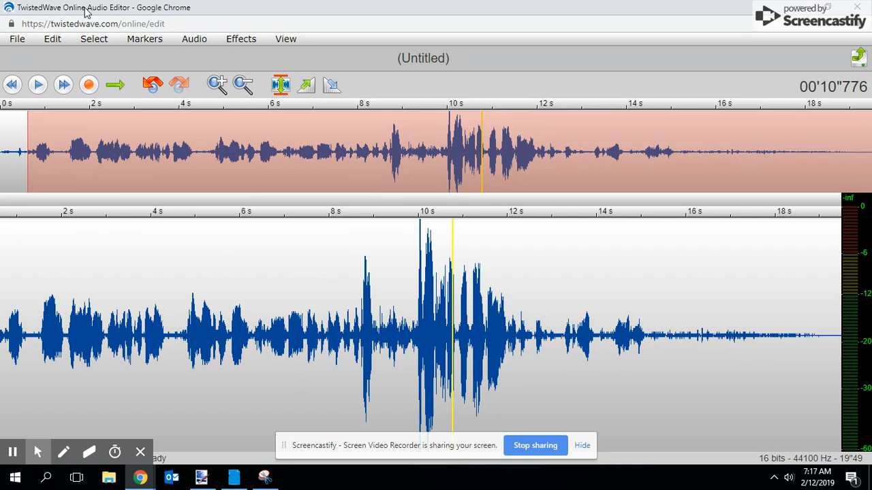
# - Open the audio export to Google Drive, set the title to Intro2_12, and keep MP3 Audio as the file format
pyautogui.click(17, 40)
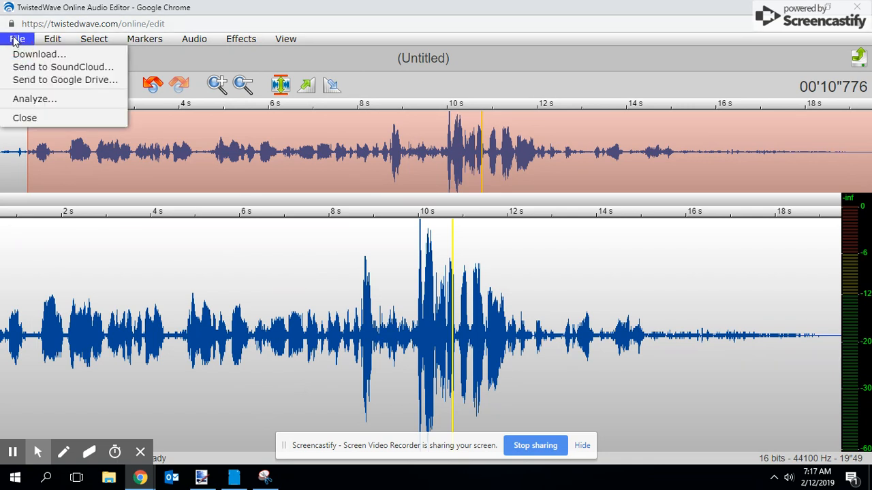
pyautogui.click(38, 80)
pyautogui.click(364, 190)
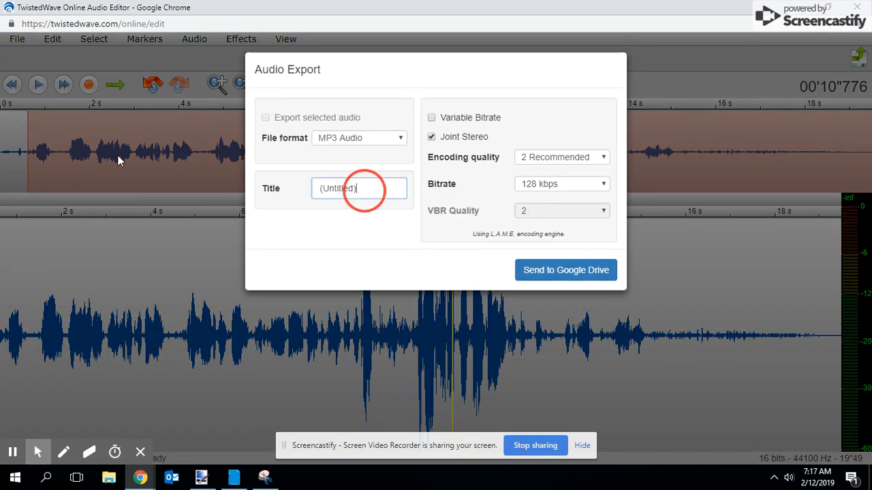
pyautogui.hotkey('ctrl', 'a')
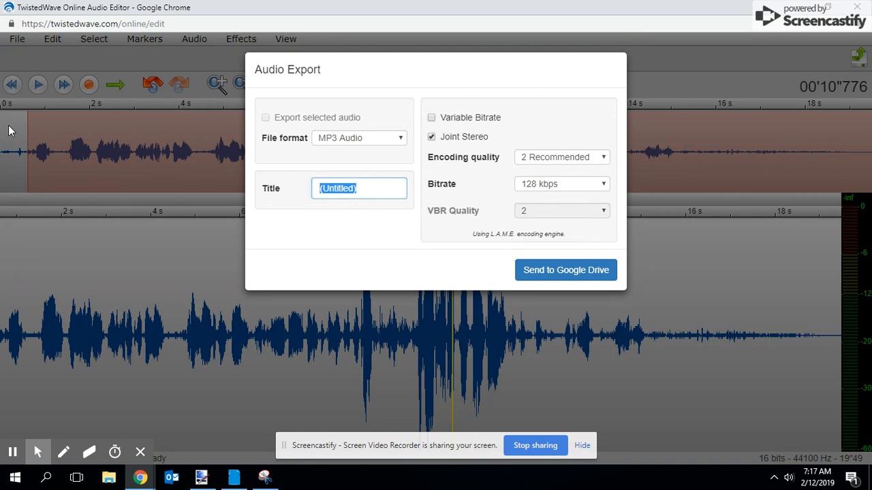
pyautogui.write('Intro2_12')
pyautogui.click(388, 138)
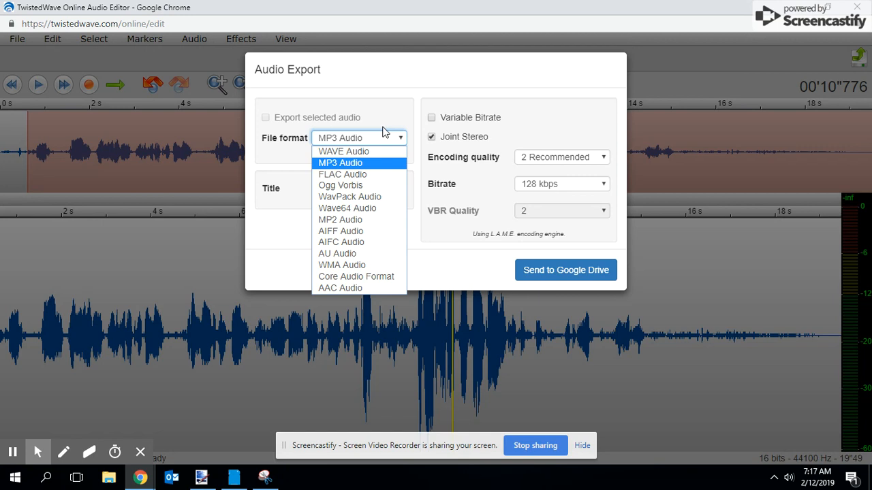
pyautogui.click(376, 140)
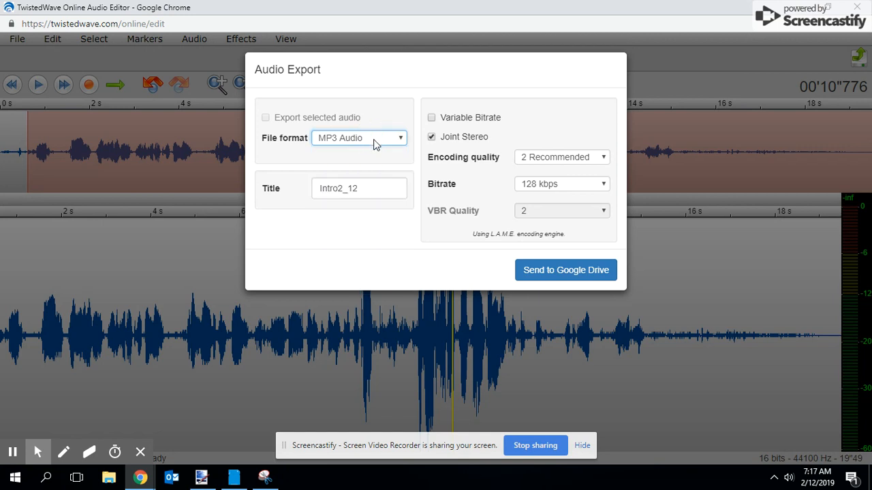
# - Change the export file format to WAVE Audio and keep its compression at None
pyautogui.click(376, 139)
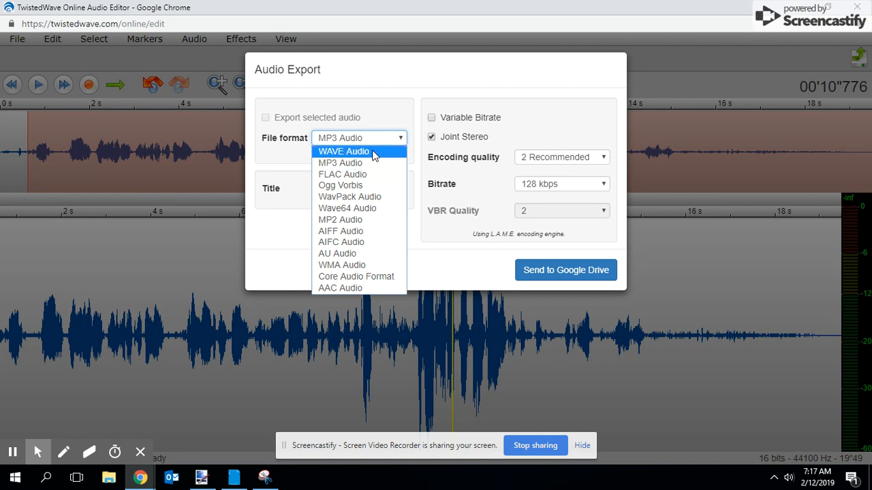
pyautogui.click(374, 151)
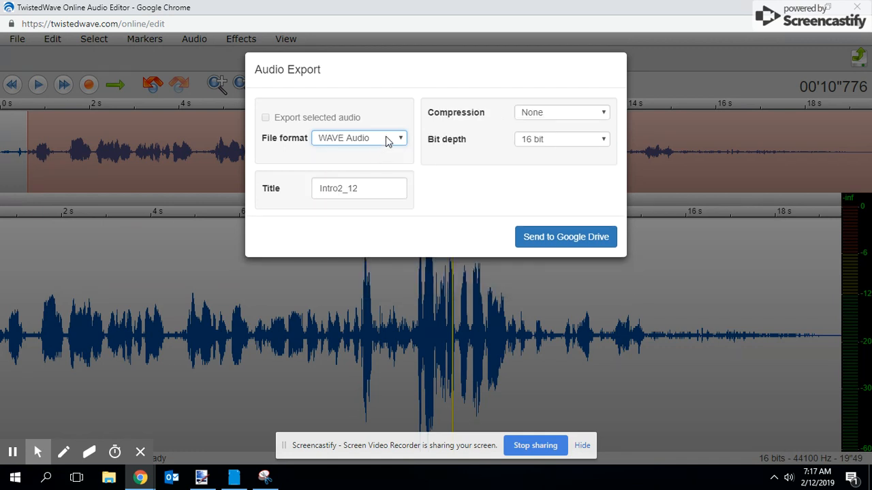
pyautogui.click(390, 139)
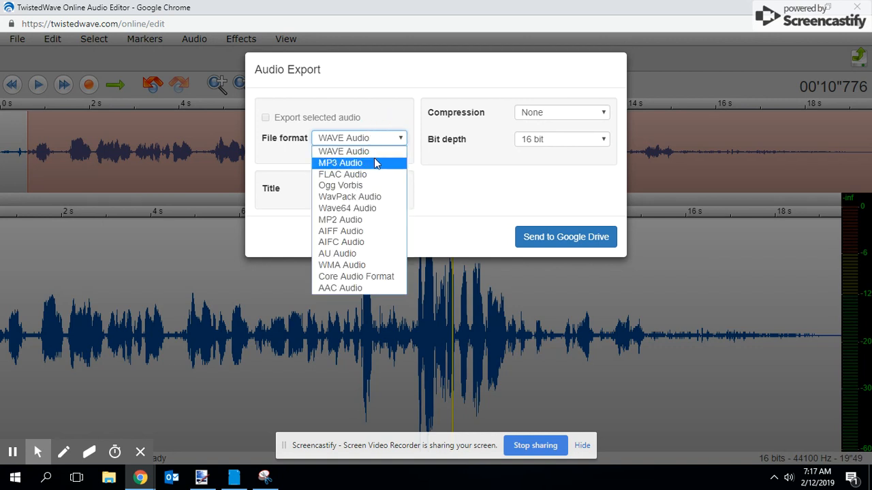
pyautogui.click(375, 151)
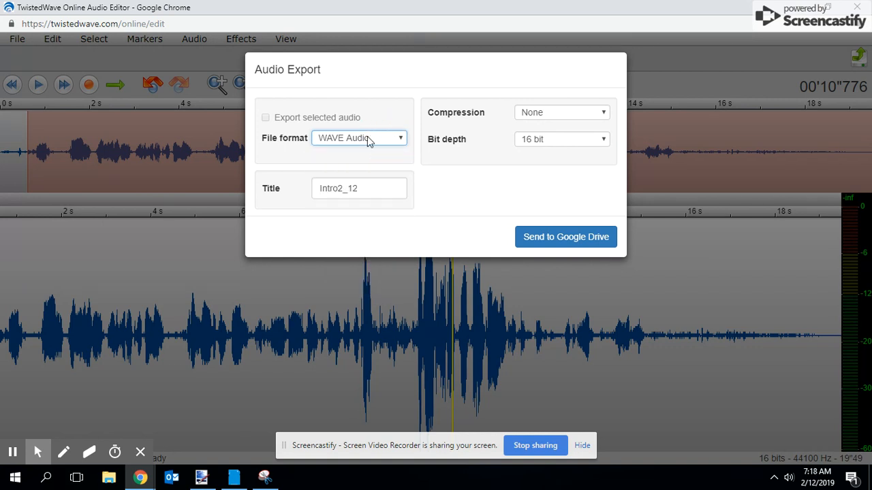
pyautogui.click(547, 115)
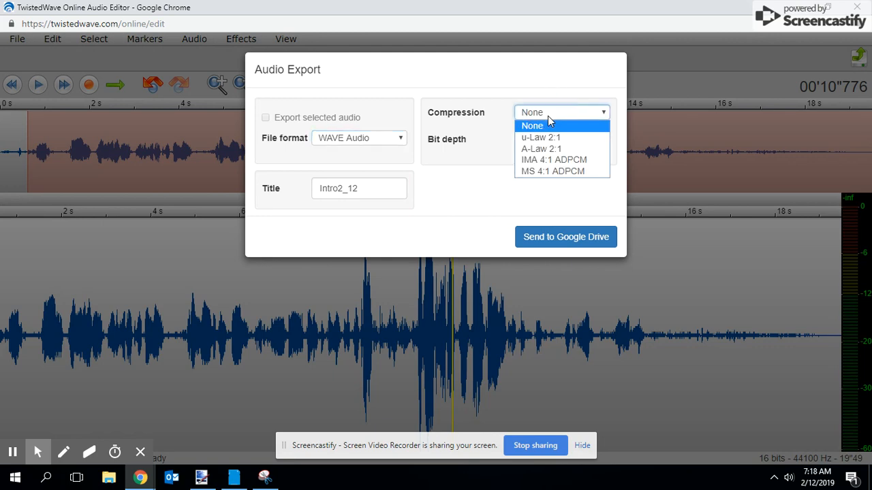
pyautogui.click(548, 115)
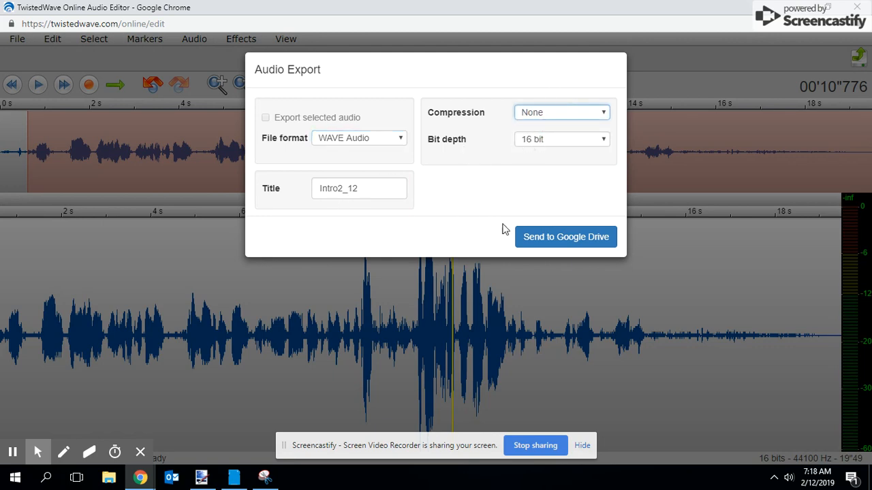
# - Send the audio file to Google Drive, choosing the first listed Google account, the personal Gmail one
pyautogui.click(533, 239)
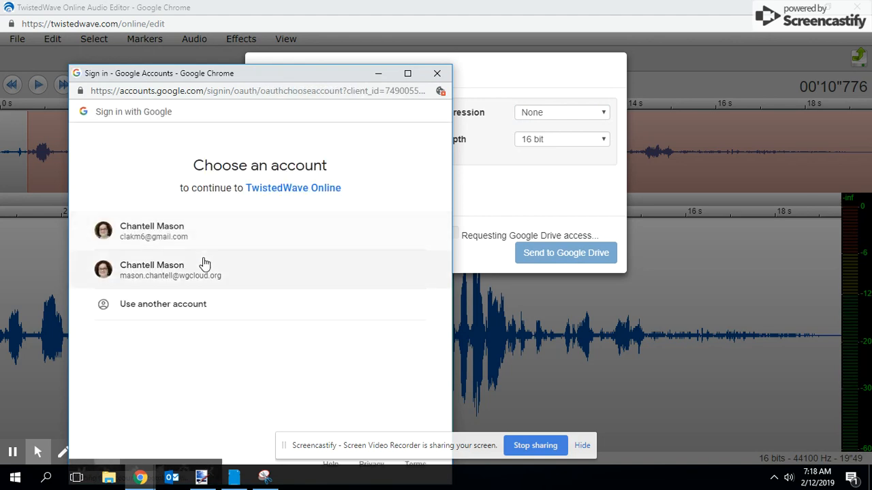
pyautogui.click(206, 227)
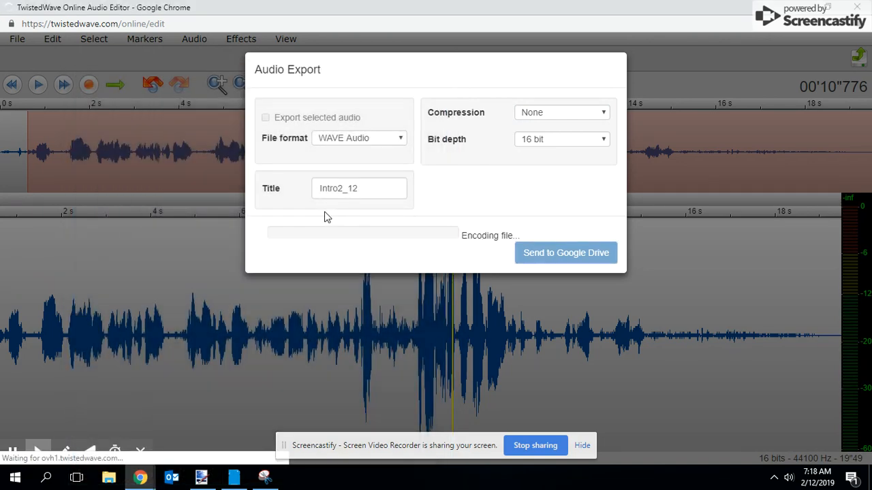